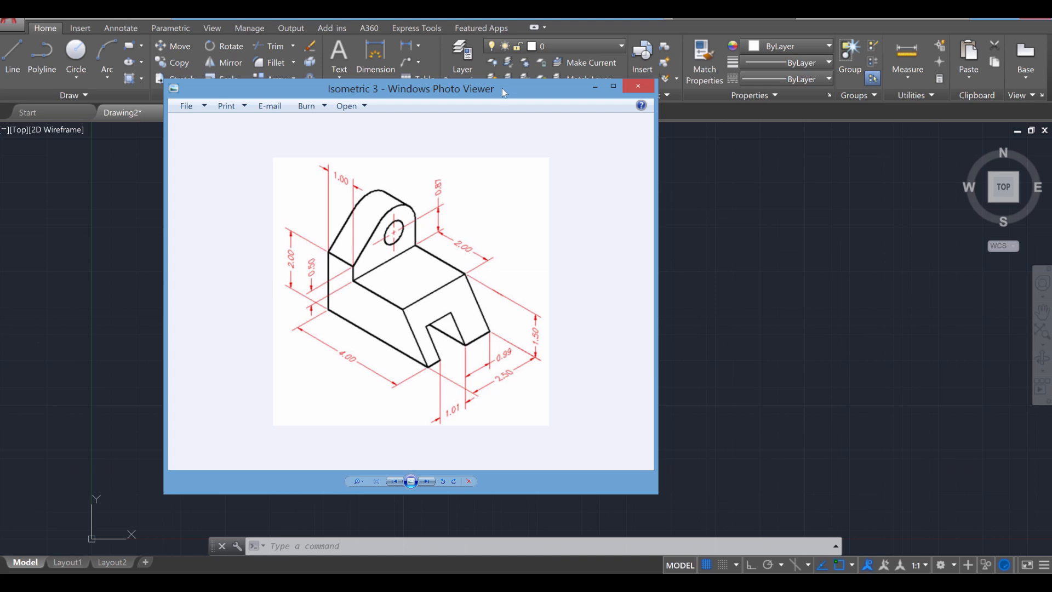
- Move the reference image out of the way and set the drawing view to SW Isometric
drag(502, 88, 0, 175)
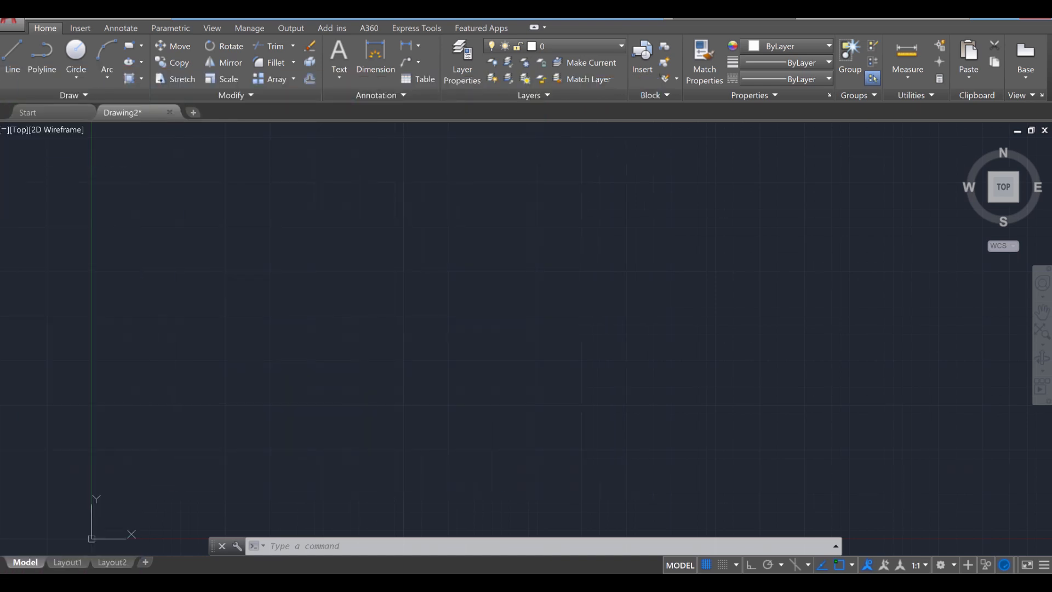
click(19, 130)
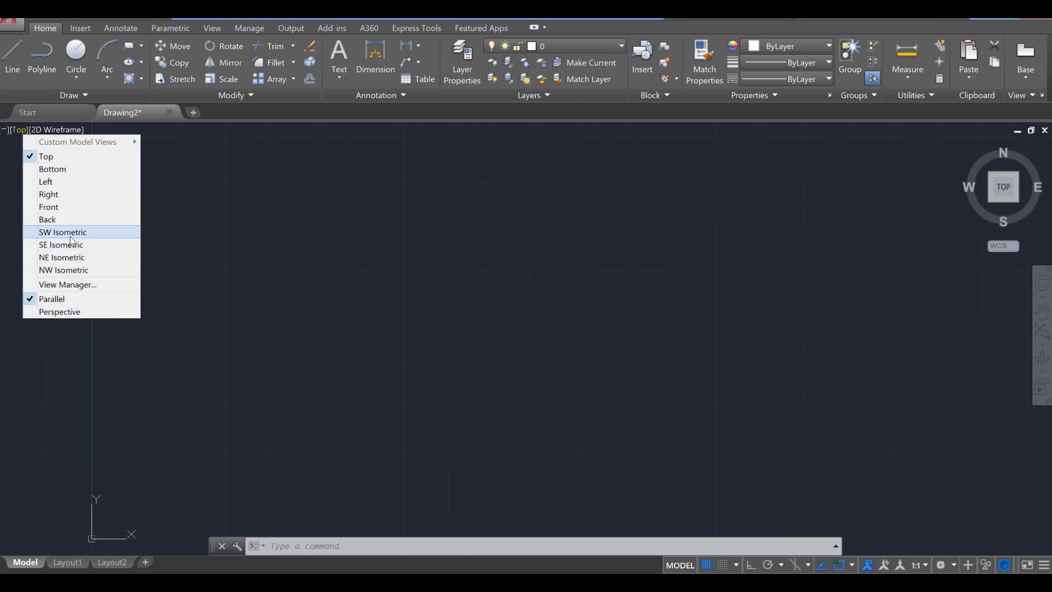
click(70, 235)
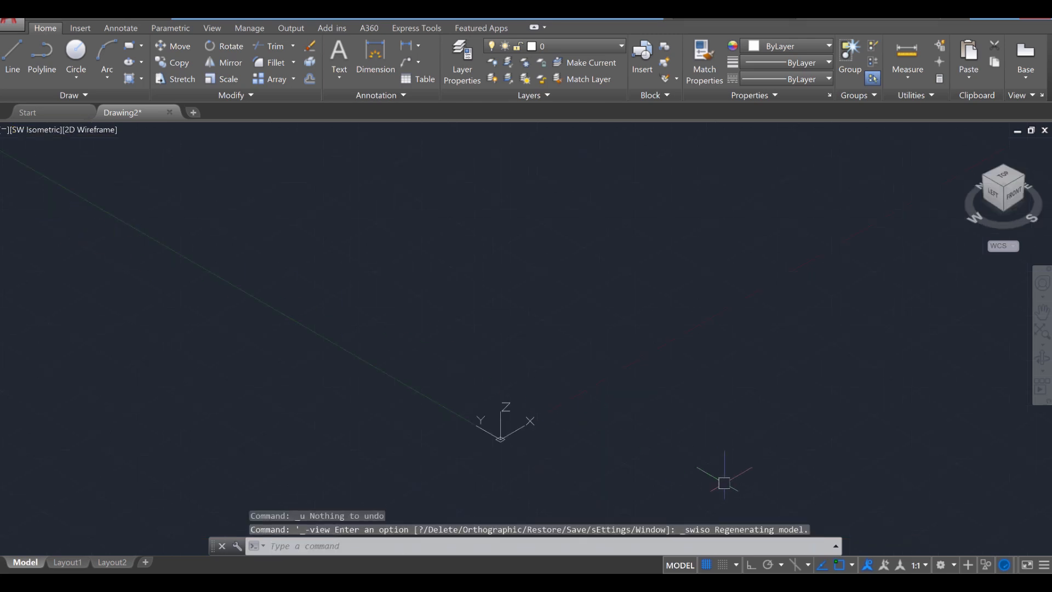
- Turn on Ortho mode and Snap mode for the drawing
click(750, 567)
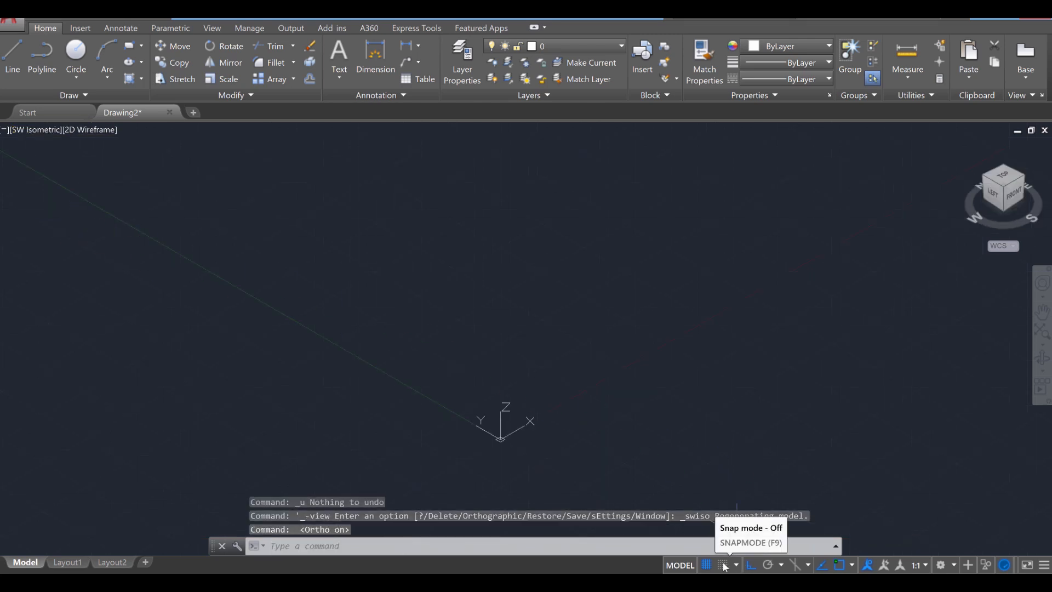
click(723, 565)
middle_drag(520, 315, 494, 357)
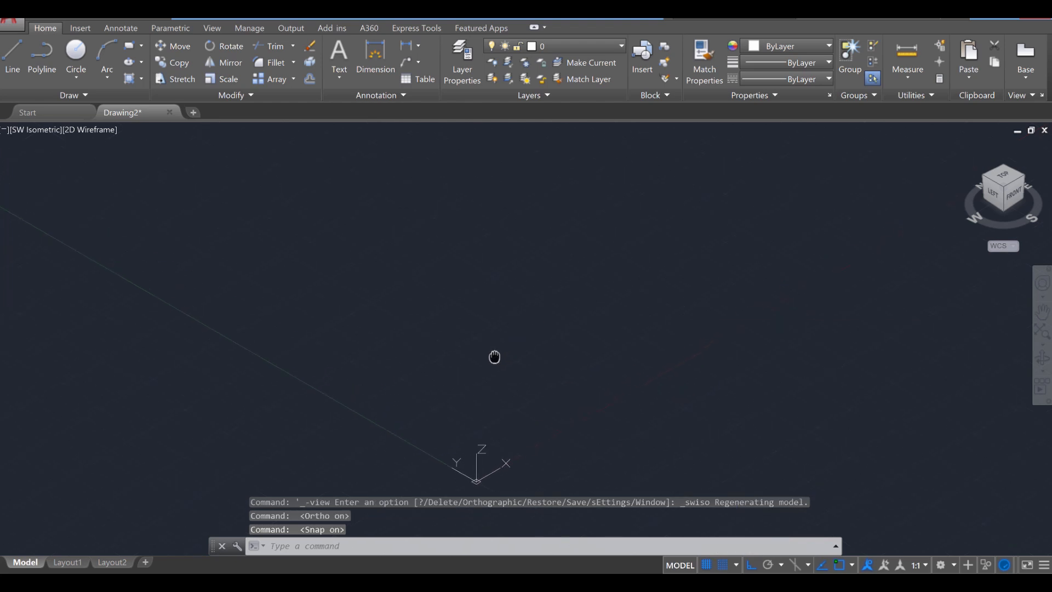
key(Escape)
key(Escape)
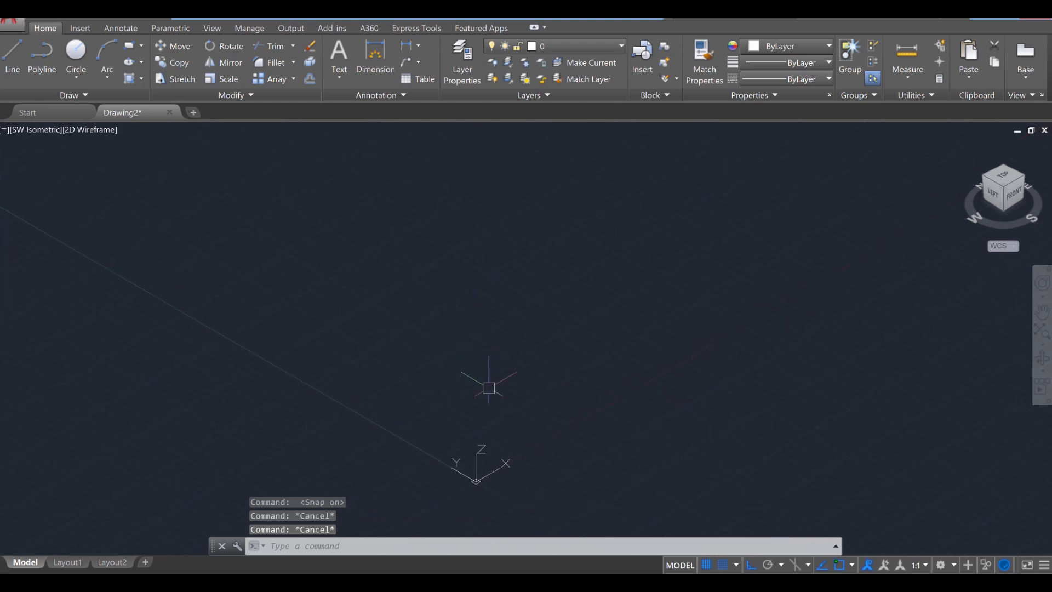
- Start the side profile near the origin with a 4-unit base line along Y and a 2-unit vertical line up from its far end
text(L)
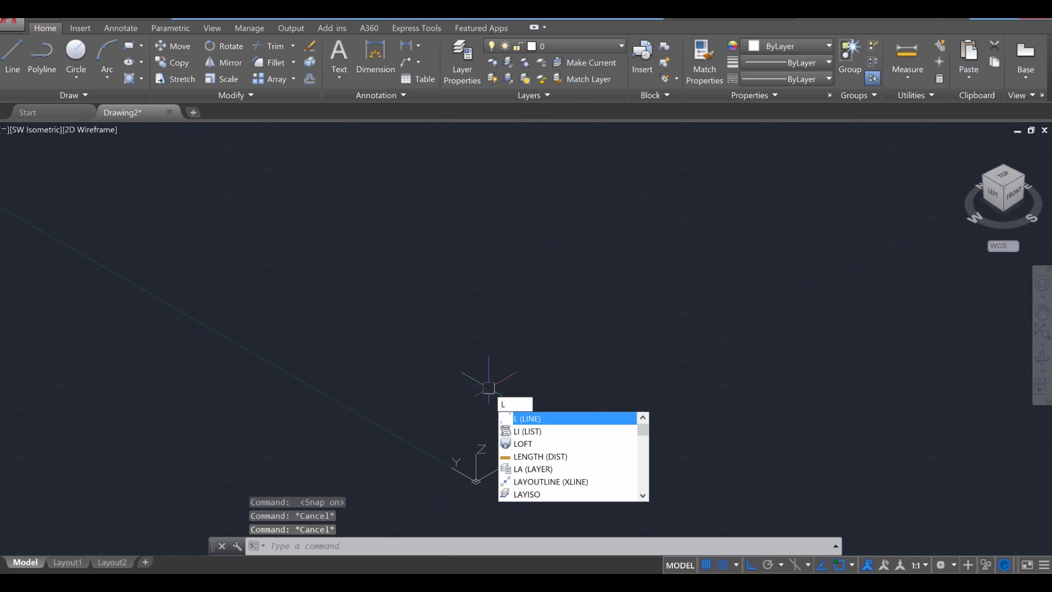
key(Return)
click(510, 412)
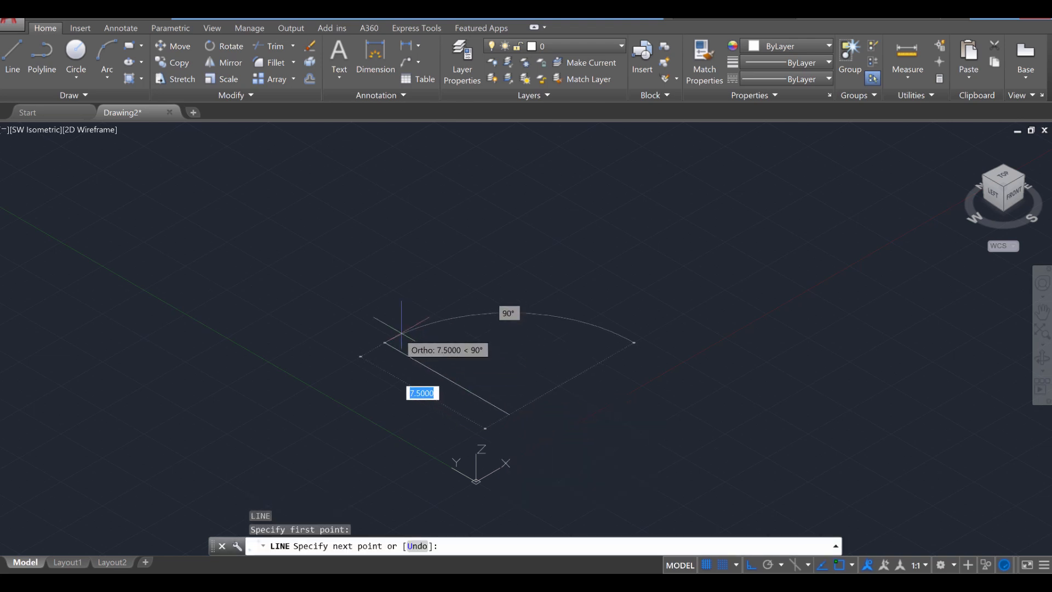
text(4)
key(Return)
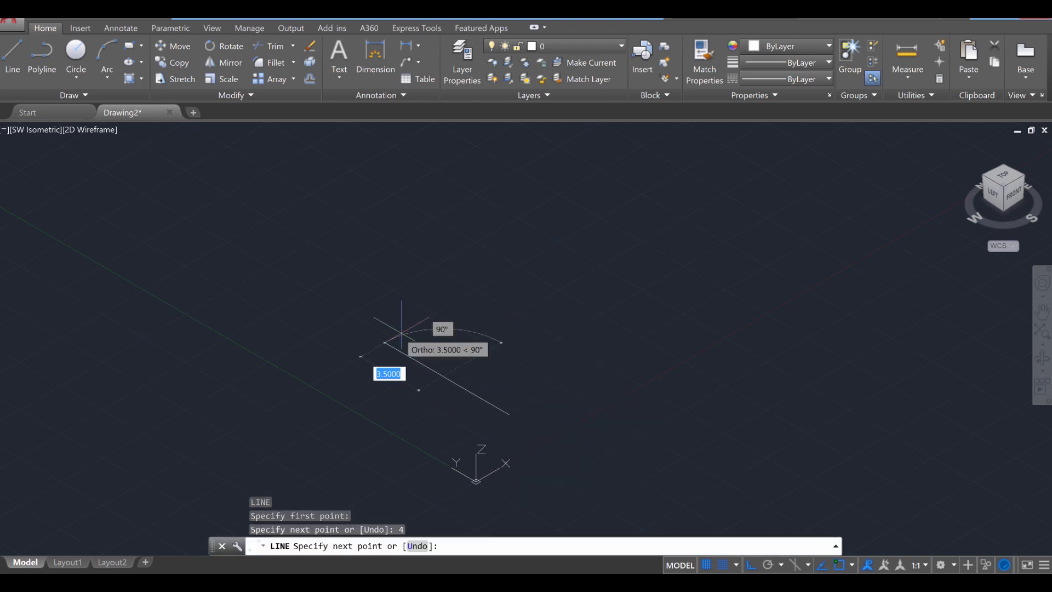
scroll(455, 340, up, 4)
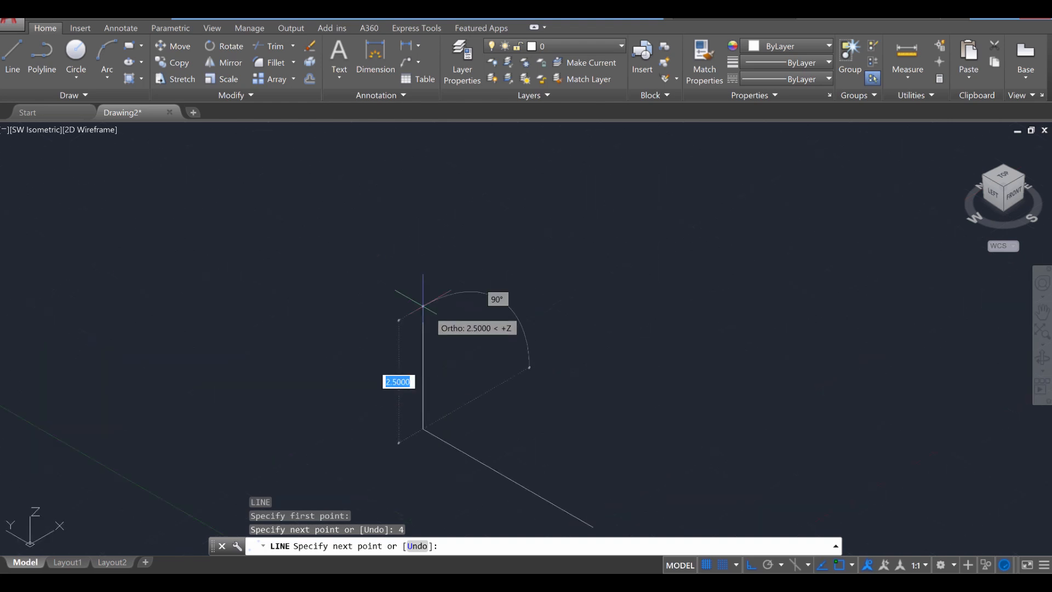
text(2)
key(Return)
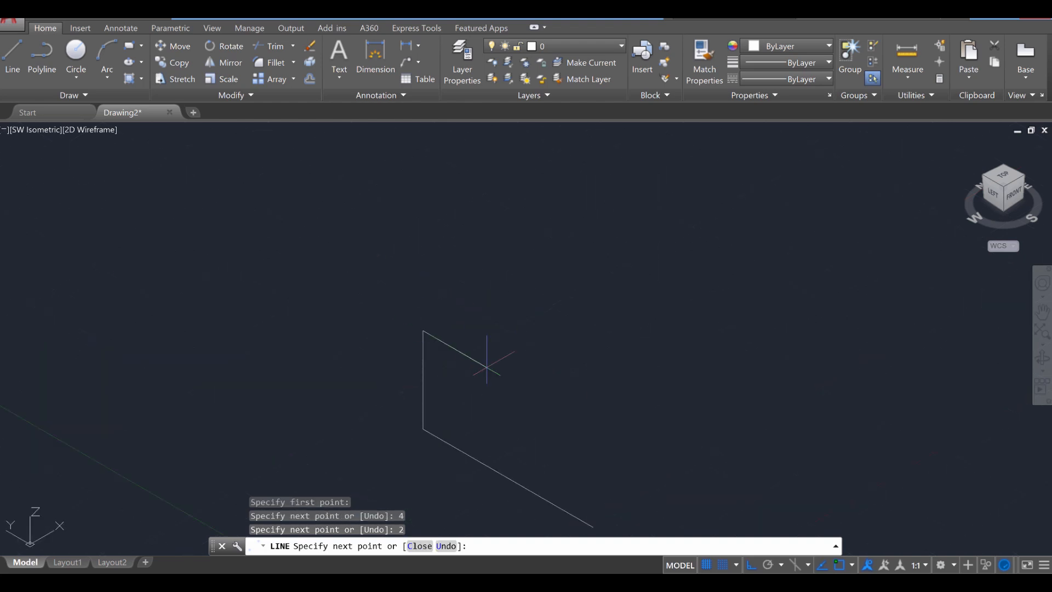
- Continue the profile 1 unit forward, 0.5 down and 2 forward, then close it with a sloped line to the base's start point
text(1)
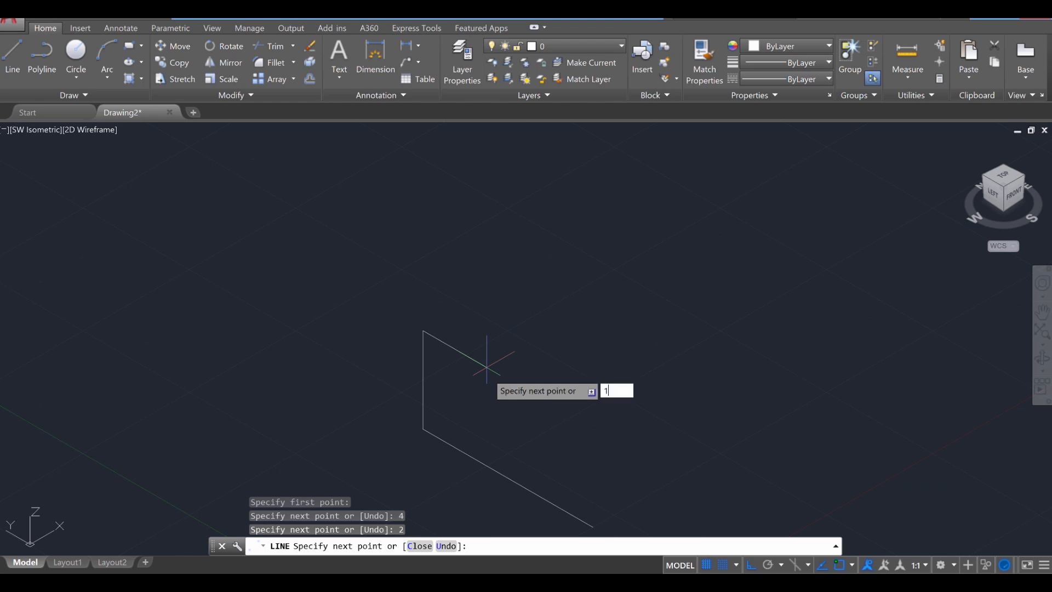
key(Return)
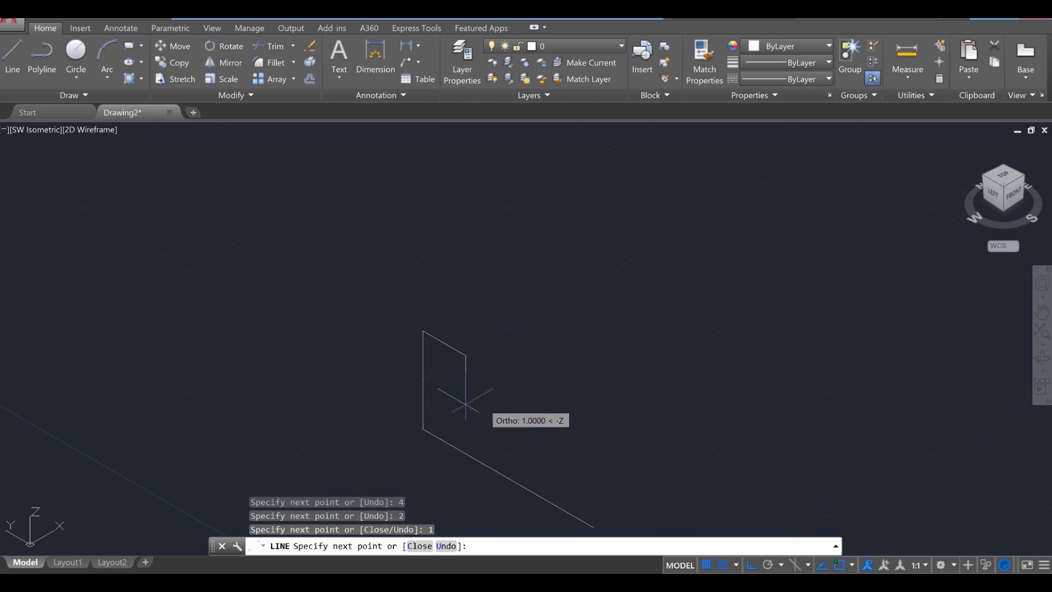
text(.5)
key(Return)
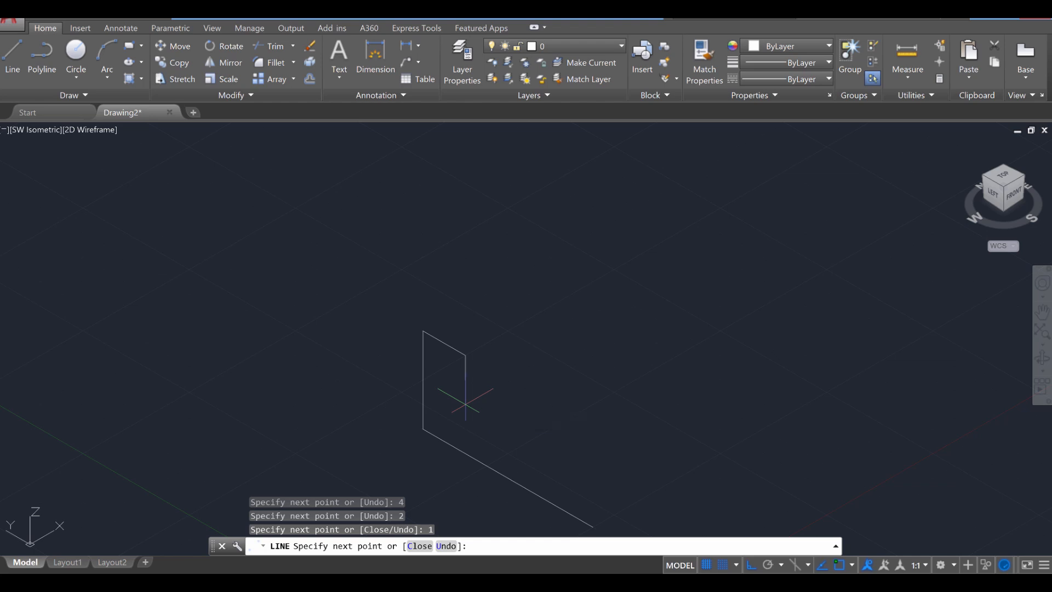
text(2)
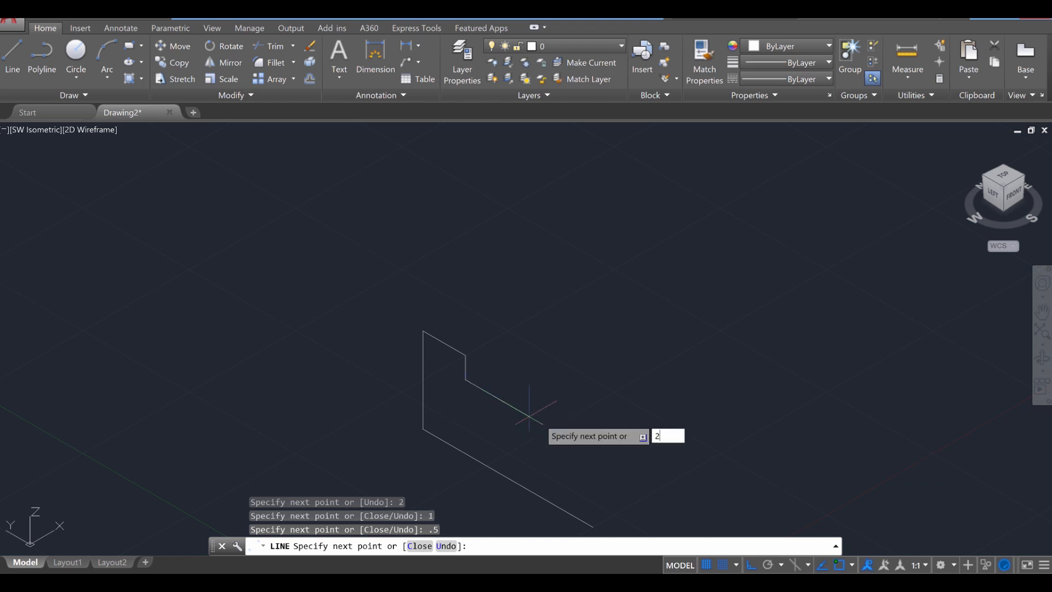
key(Return)
middle_drag(592, 447, 490, 313)
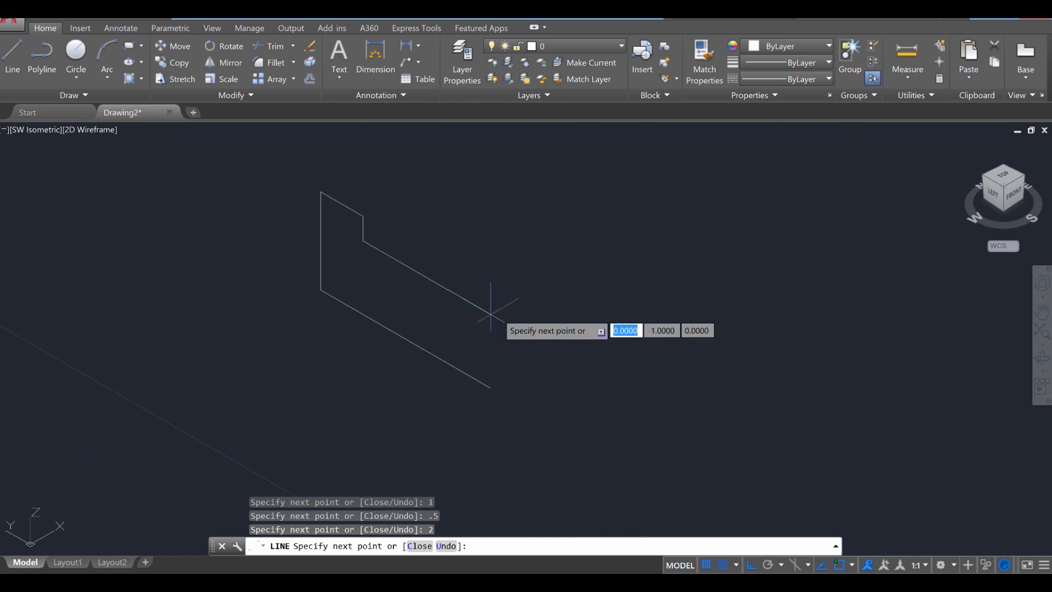
click(490, 387)
key(Escape)
key(Escape)
key(Escape)
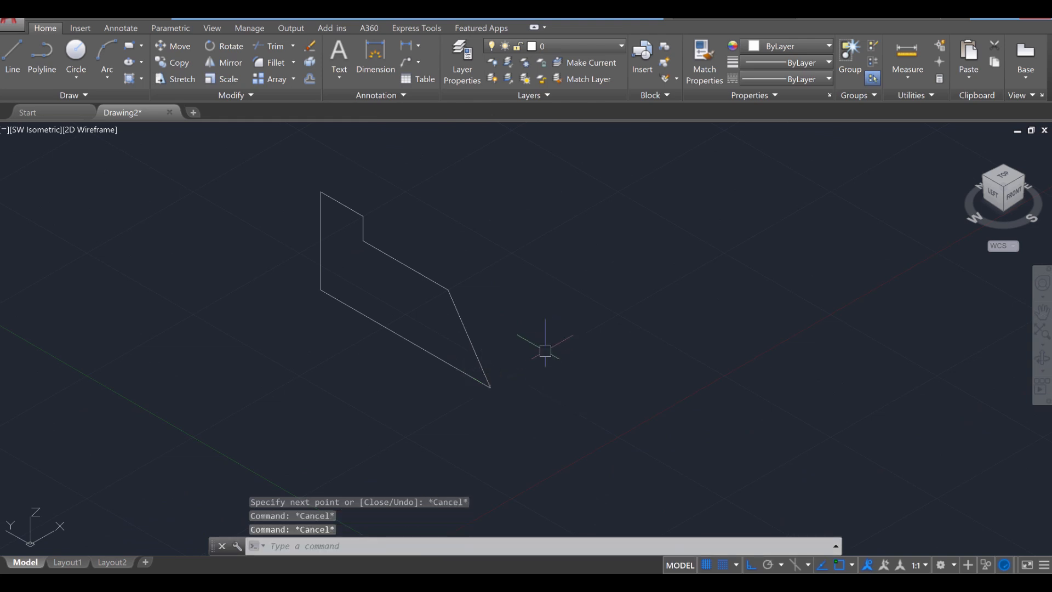
- Join all the lines of the side profile into a single polyline
middle_drag(547, 341, 549, 373)
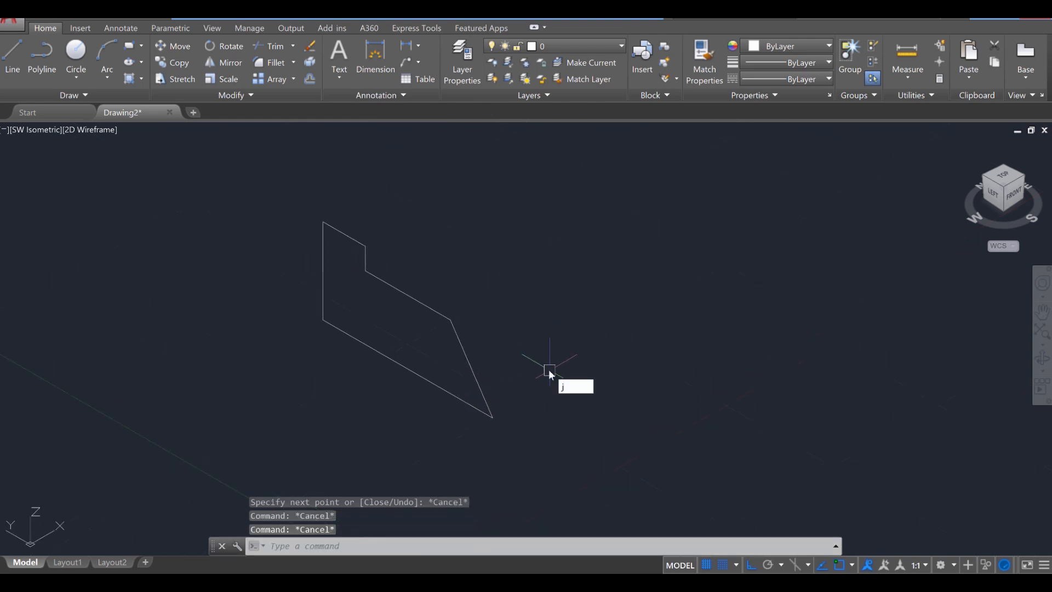
key(Return)
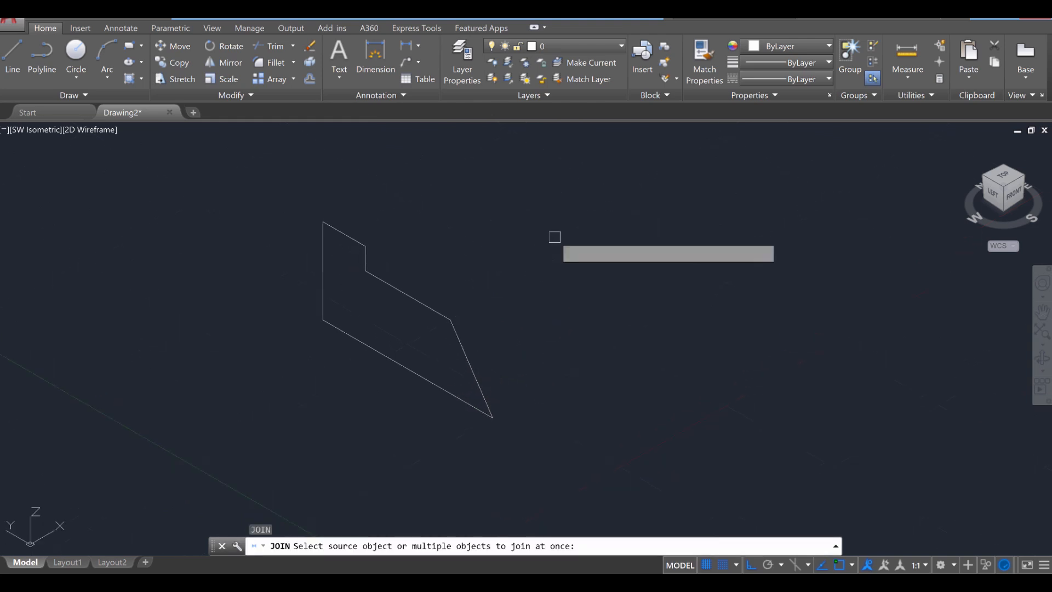
click(558, 191)
click(251, 464)
key(Return)
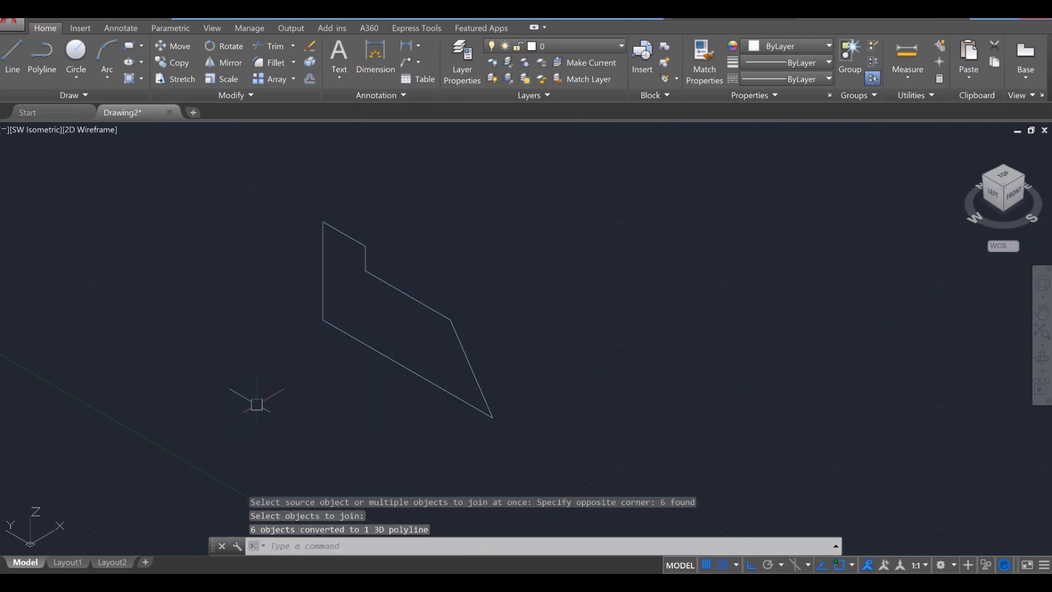
key(Escape)
key(Escape)
- Extrude the joined side profile 2.5 units into a solid
text(ex)
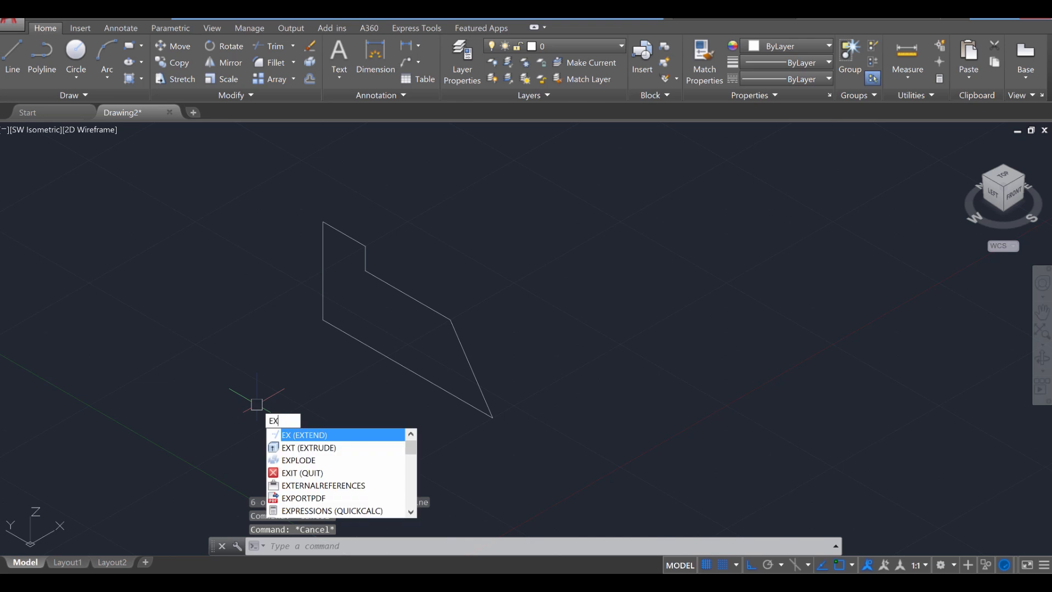
text(t)
key(Return)
click(355, 236)
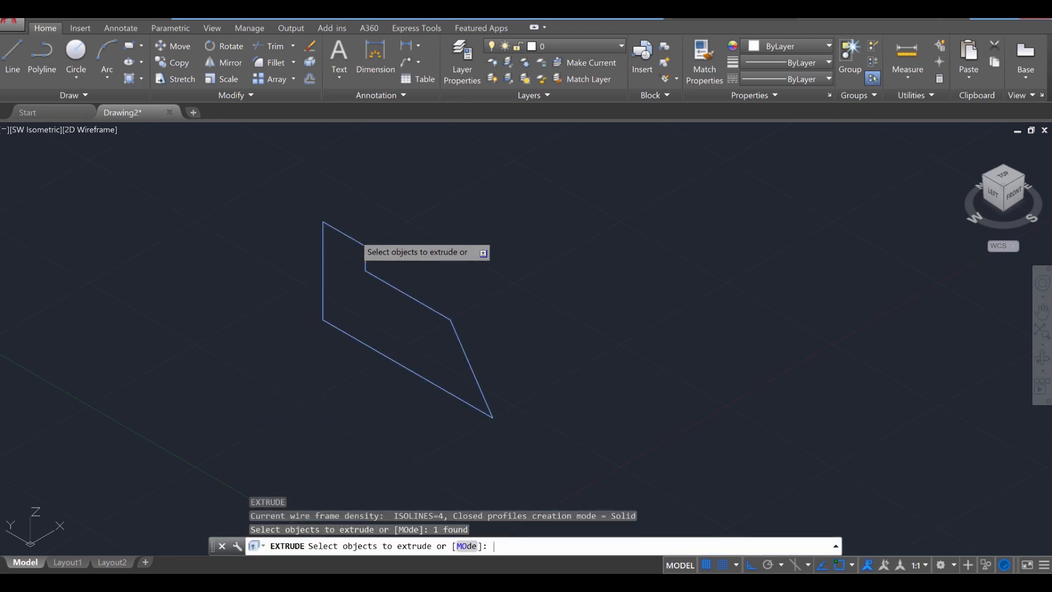
key(Return)
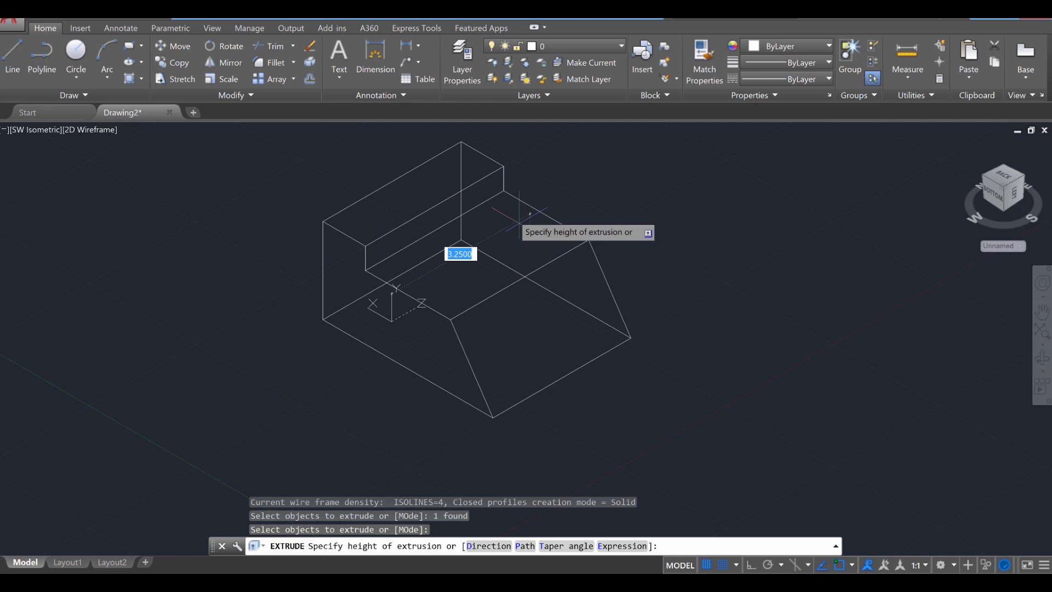
key(Return)
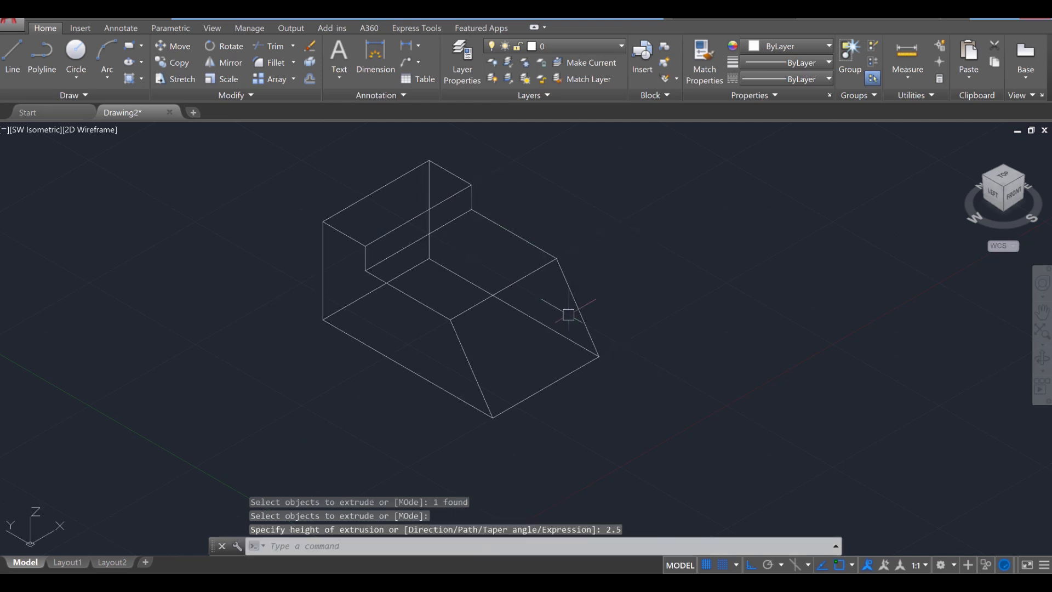
key(Escape)
key(Escape)
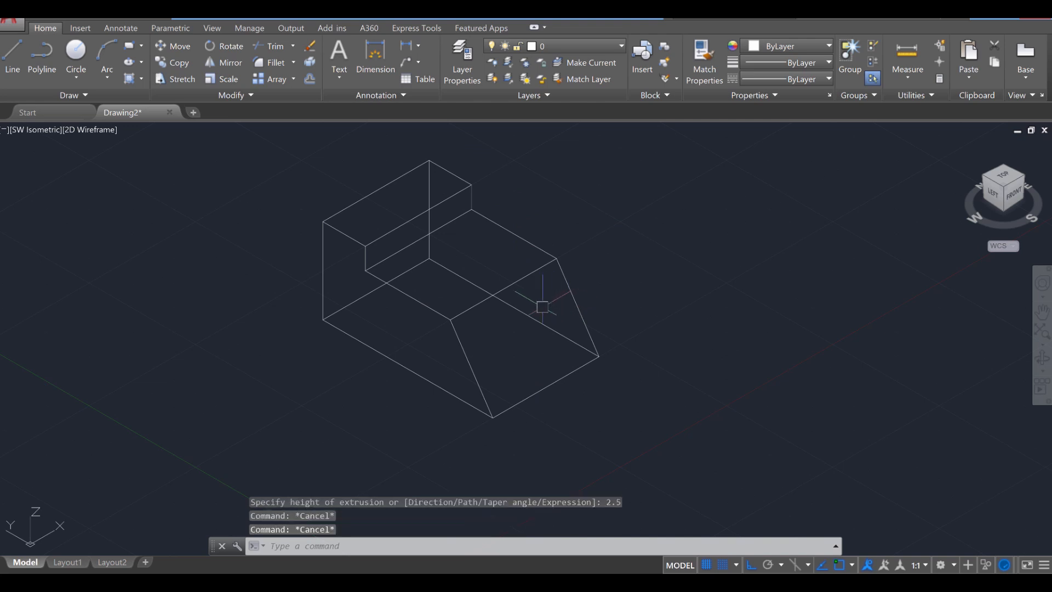
- On the solid's back face, draw a line 0.5 along the bottom edge from the back-left corner and 1.01 straight up
shift+middle_drag(338, 348, 531, 326)
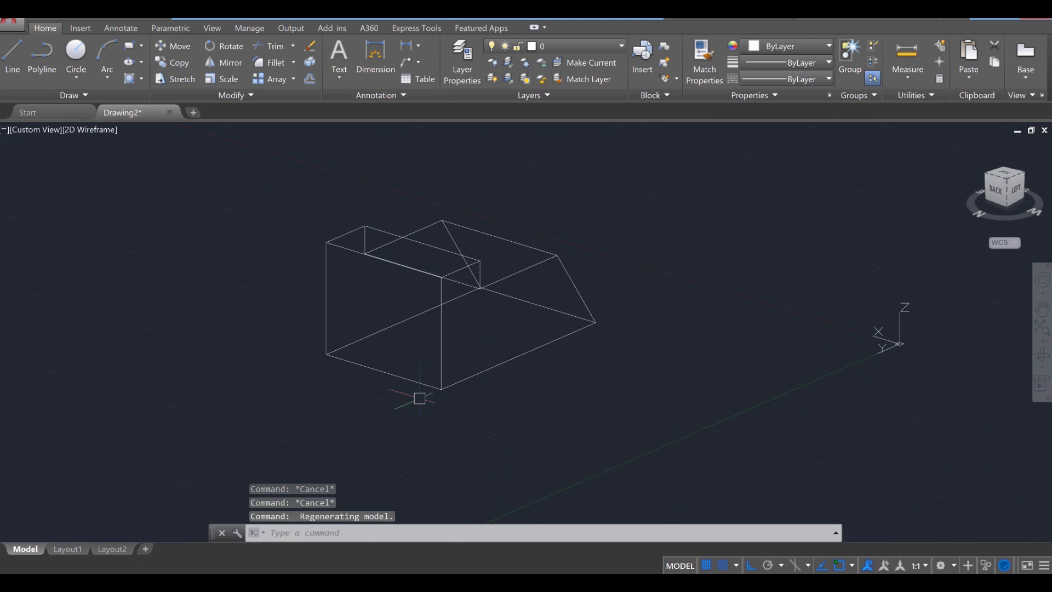
text(l)
key(Return)
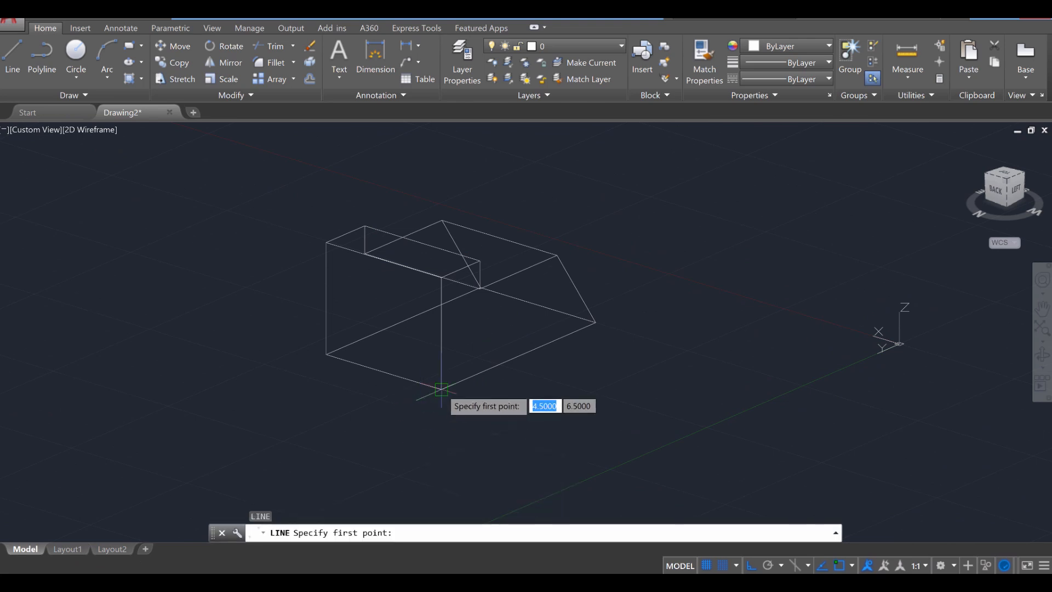
click(441, 388)
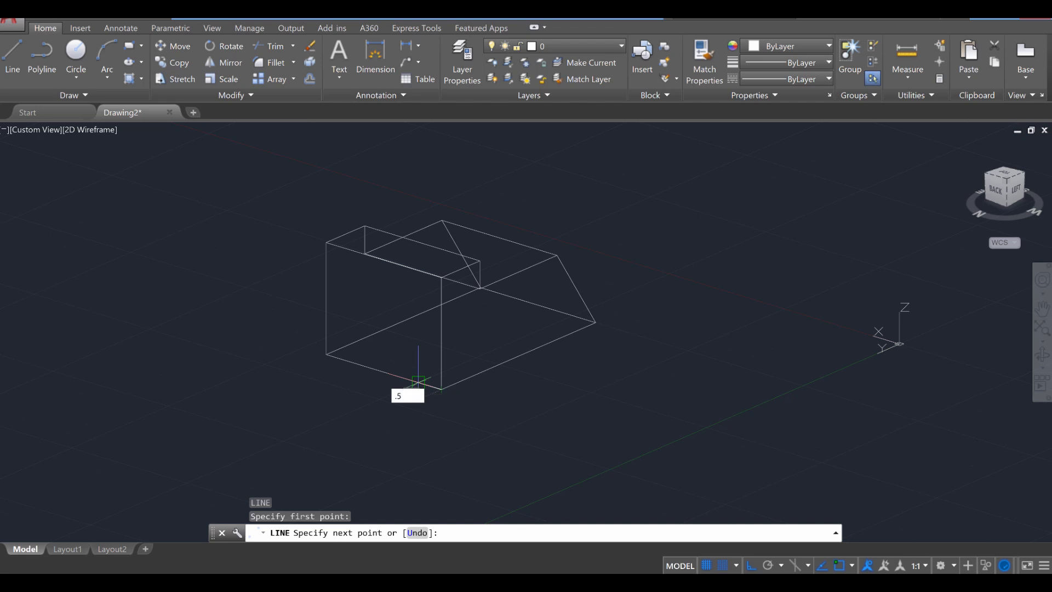
key(Return)
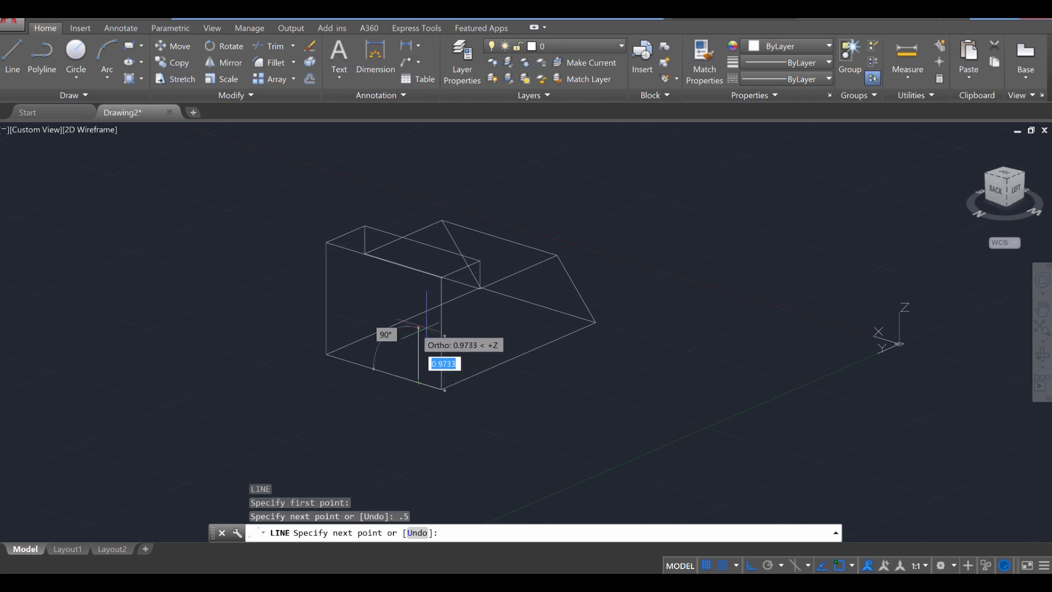
text(1.01)
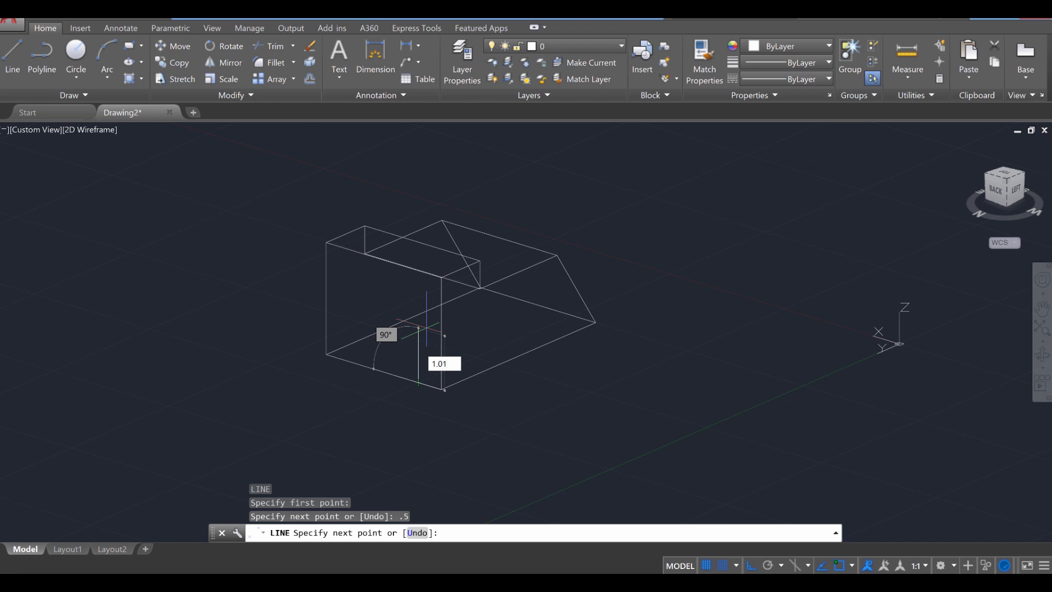
key(Return)
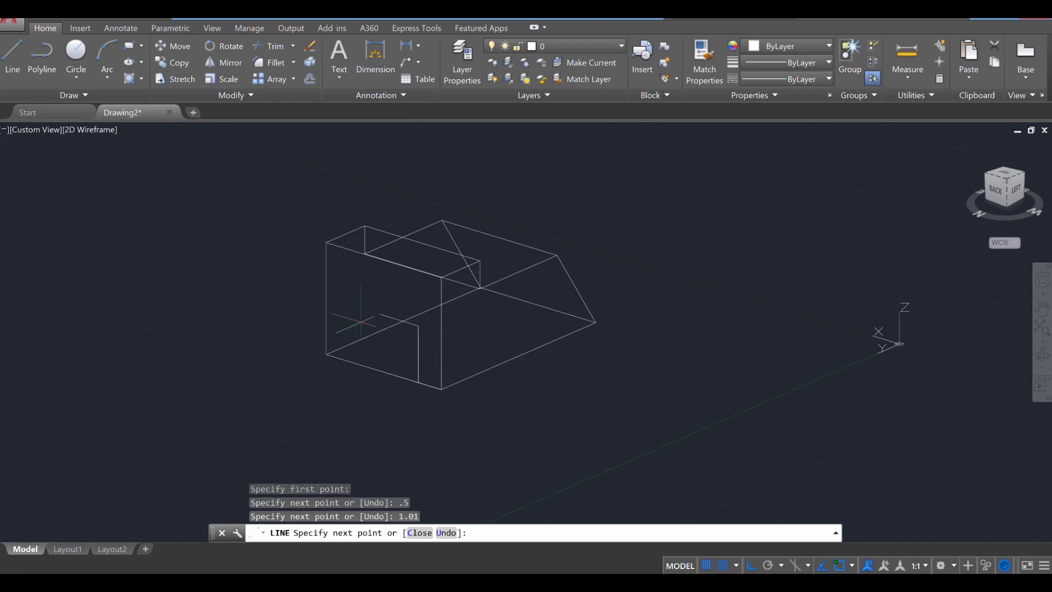
- Complete the slot outline on the back face with a line 1.01 across and 1.01 down to the bottom edge
text(1.01)
key(Return)
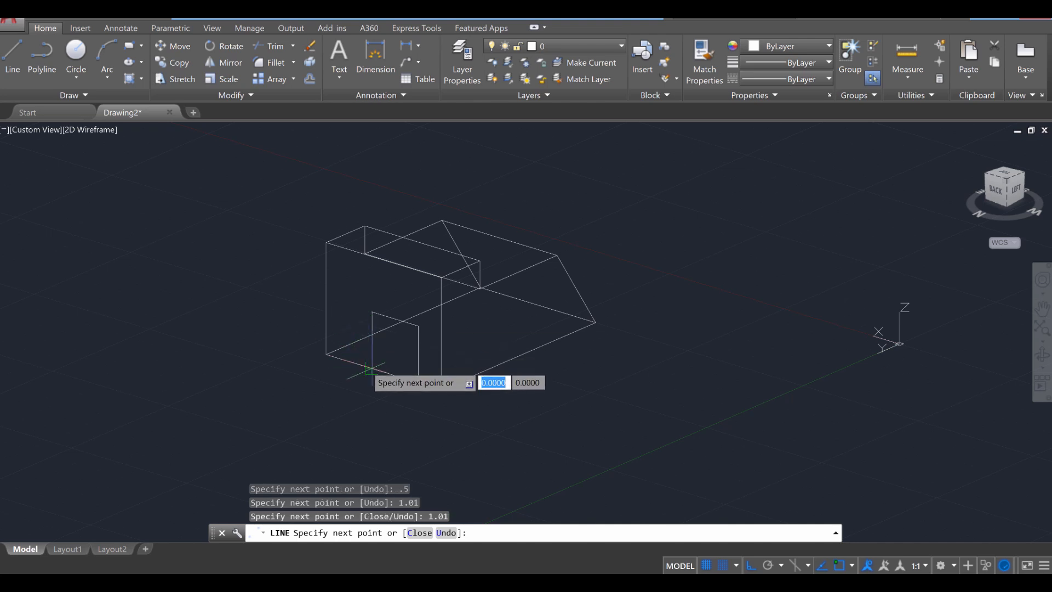
text(1.0)
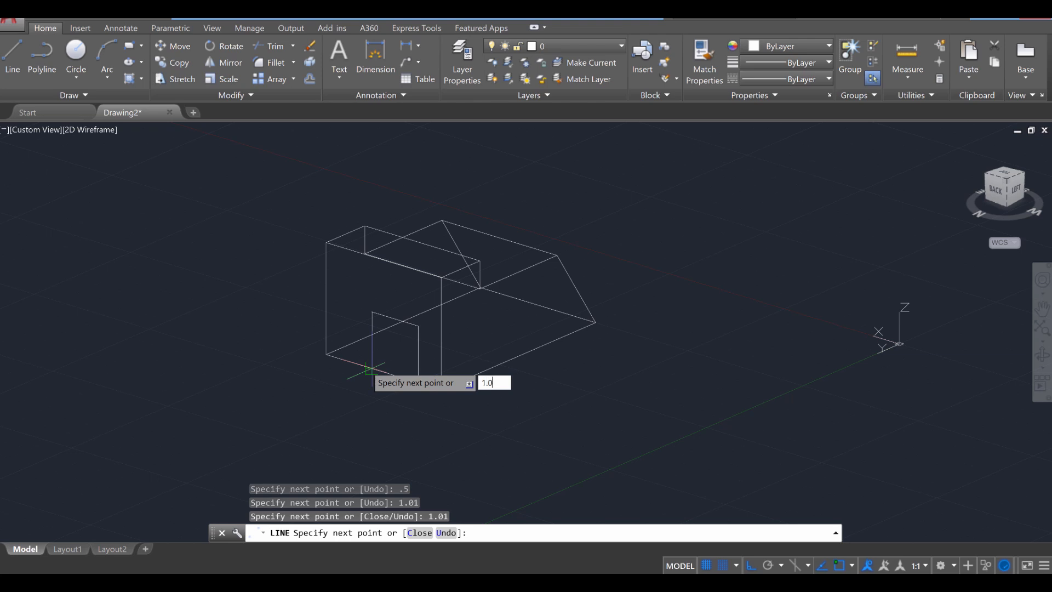
text(1)
key(Return)
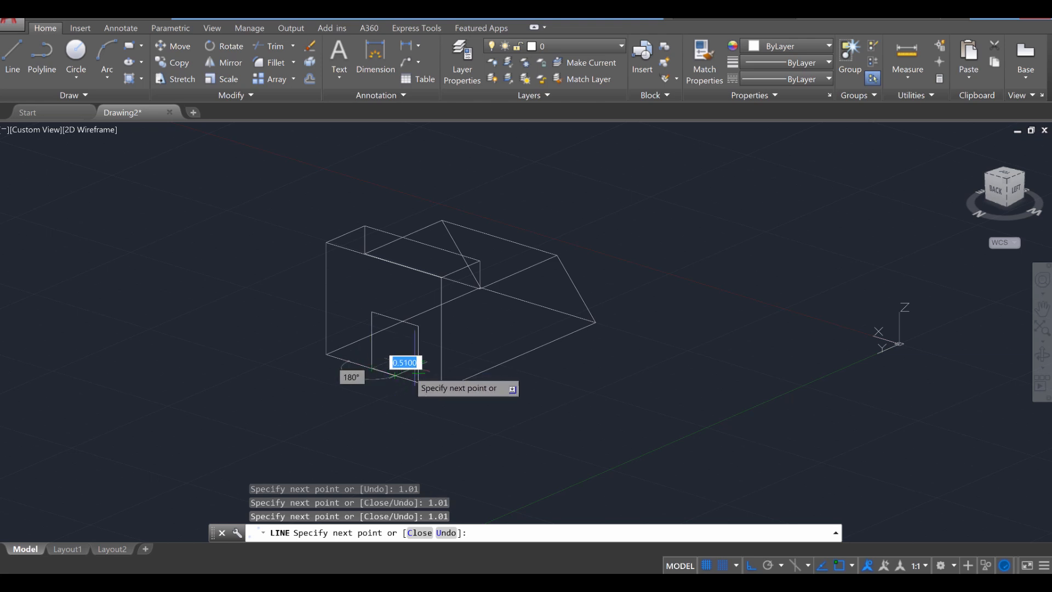
key(Escape)
key(Escape)
key(Escape)
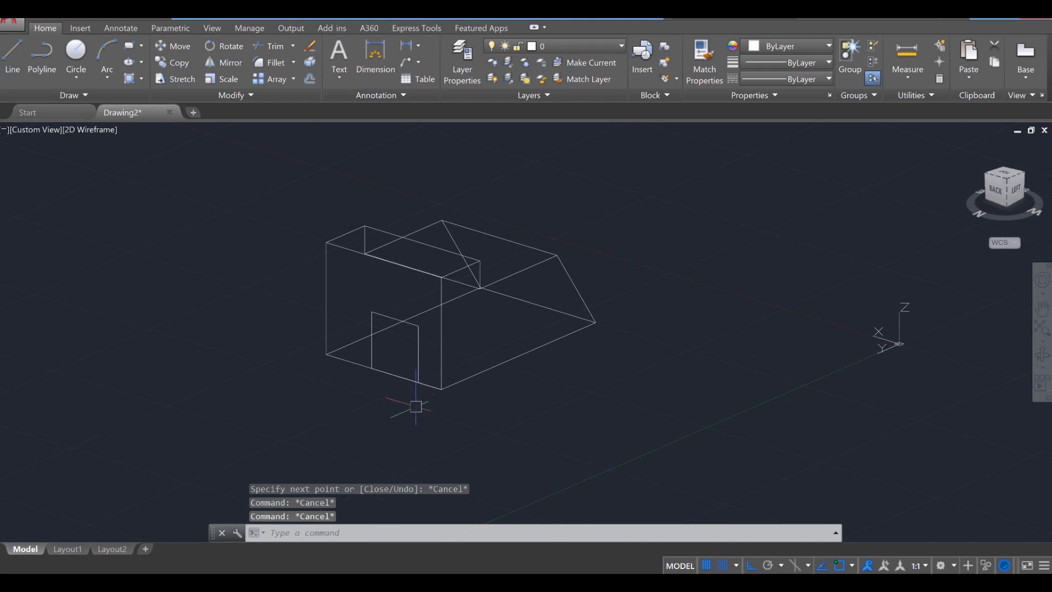
- Join the three slot outline lines on the back face into a single polyline
text(JOI)
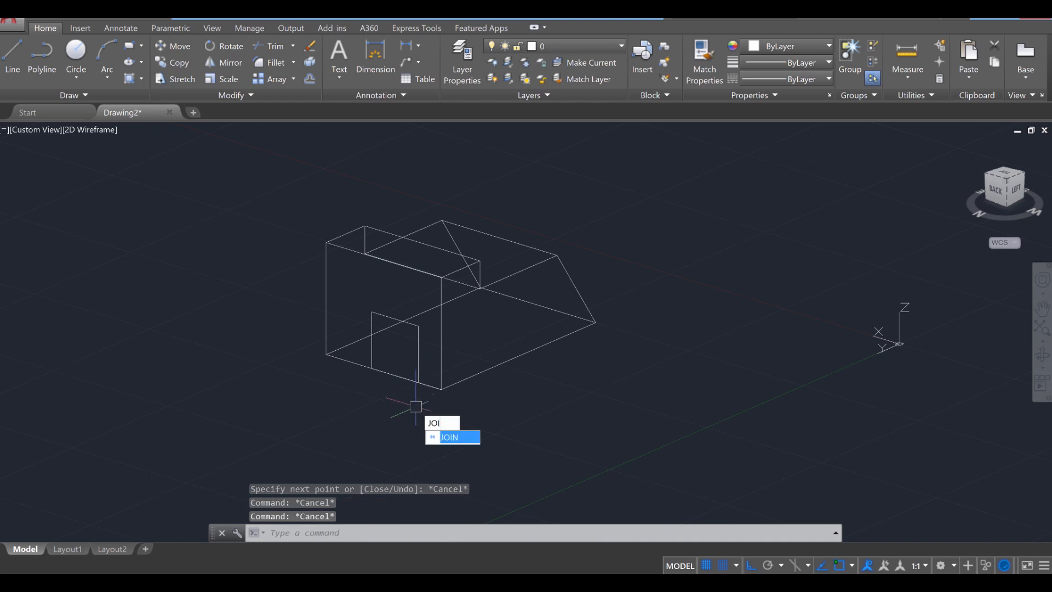
key(Return)
click(418, 365)
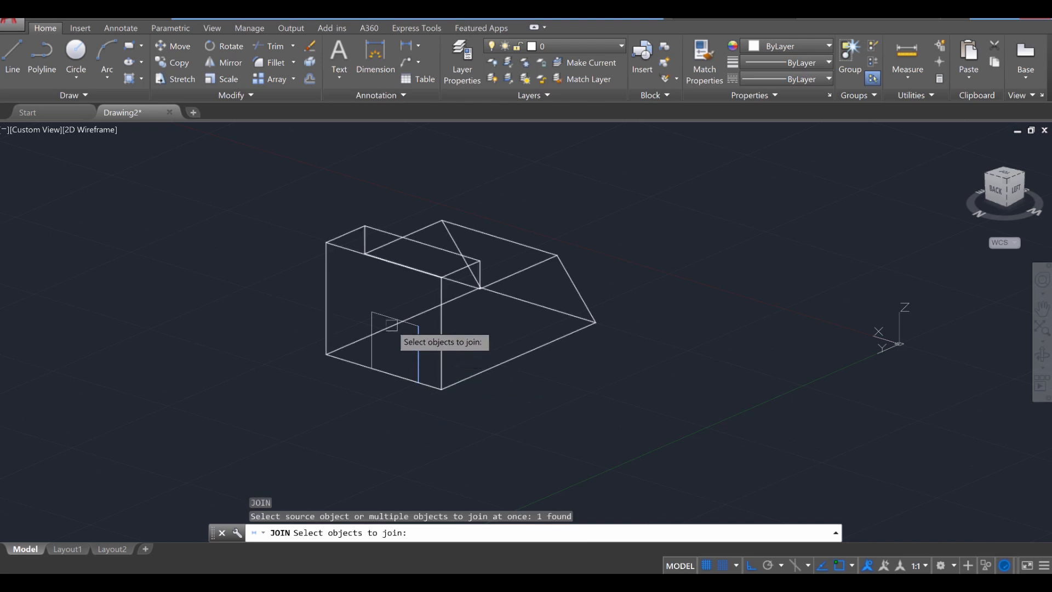
click(391, 318)
click(372, 331)
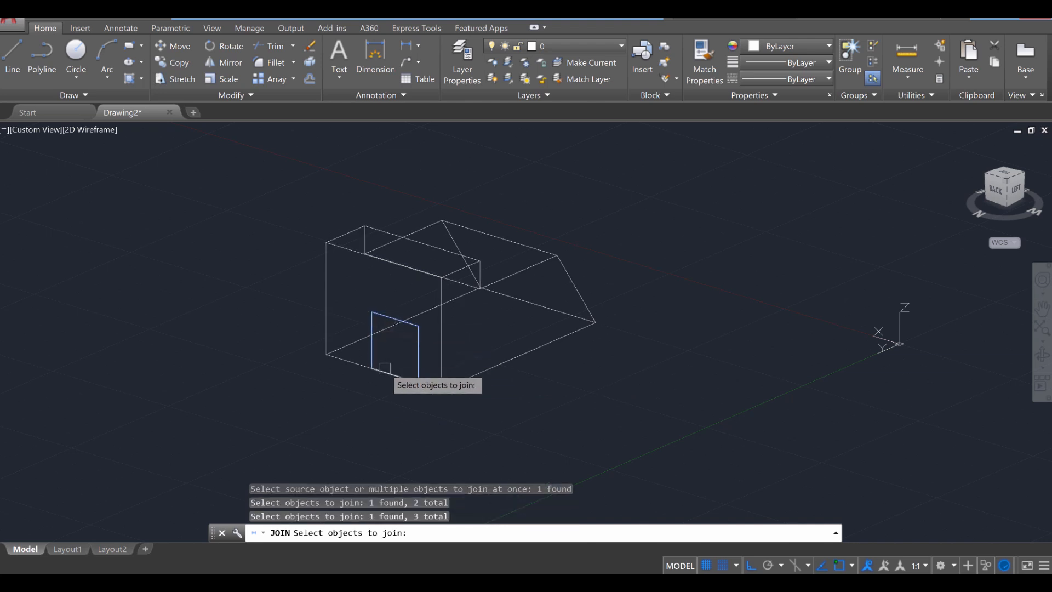
key(Return)
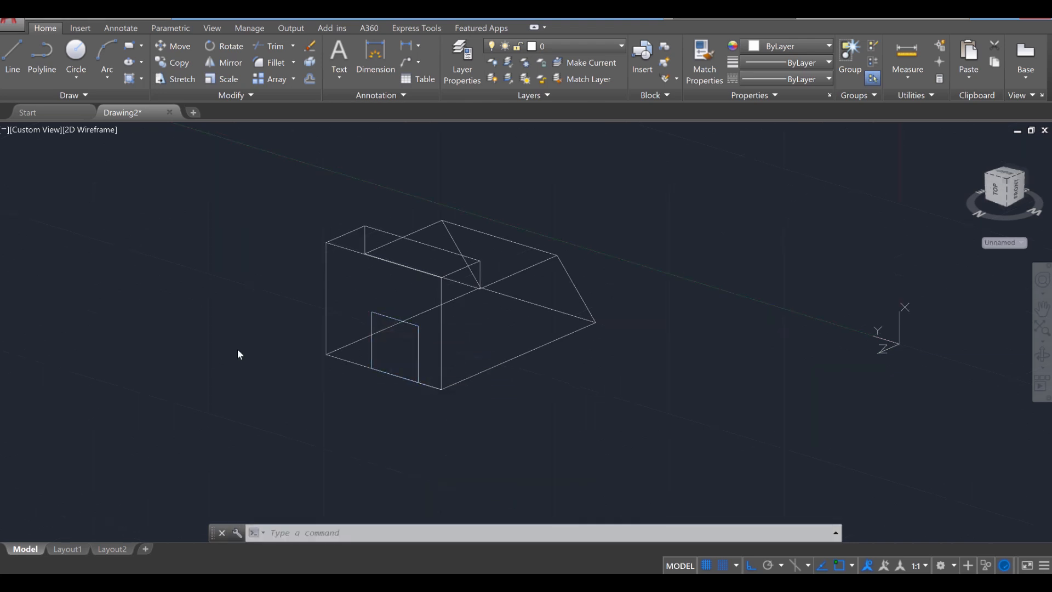
- Extrude the joined slot outline through the whole solid so it extends past the sloped front
text(EXT)
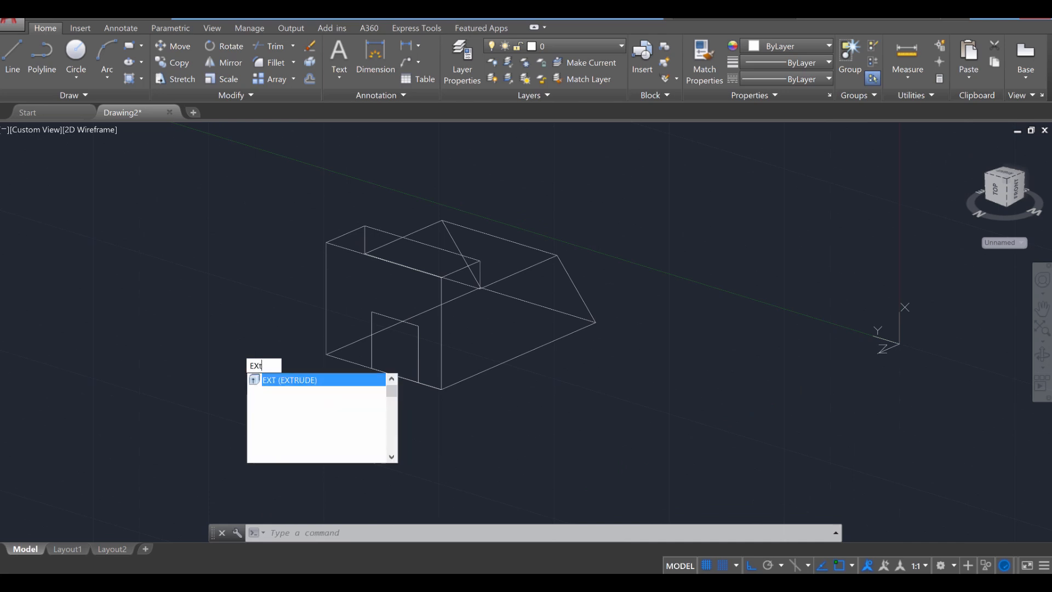
key(Return)
click(373, 320)
key(Return)
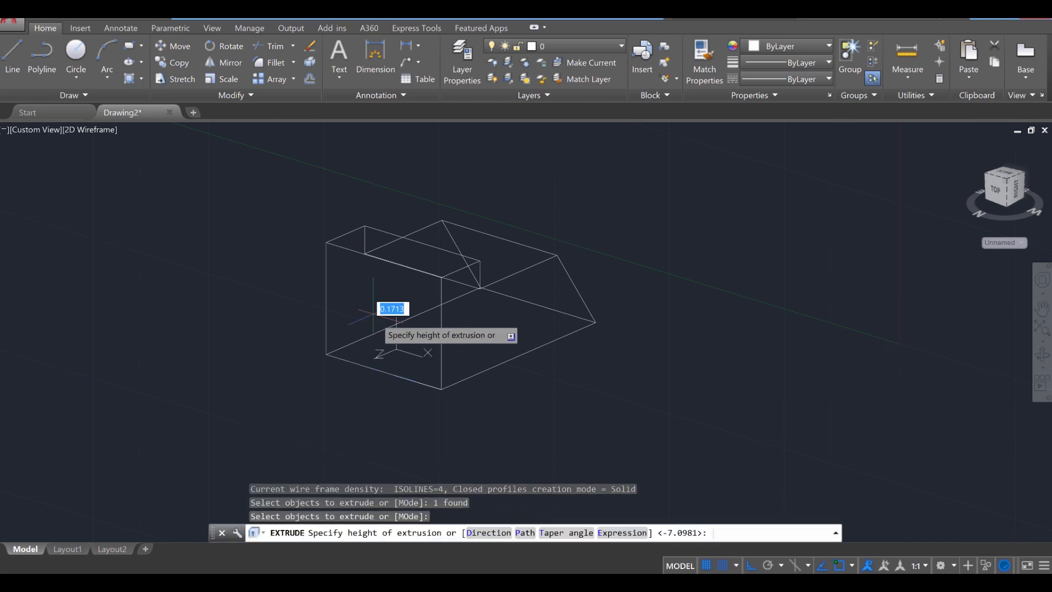
key(Escape)
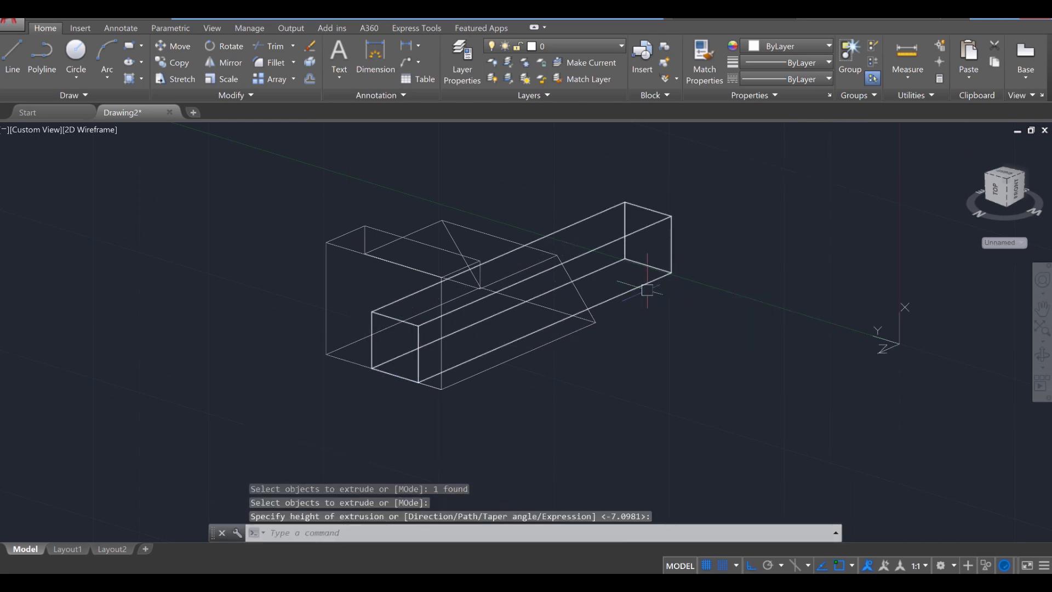
key(Escape)
- Subtract the extruded slot block from the main solid to cut the bottom slot
text(su)
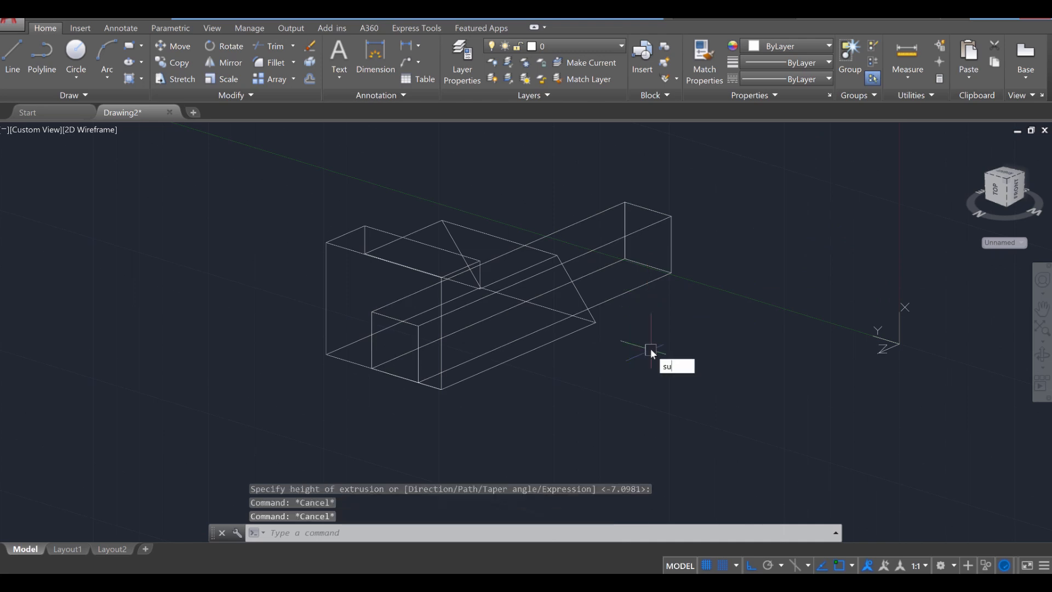
text(b)
key(Return)
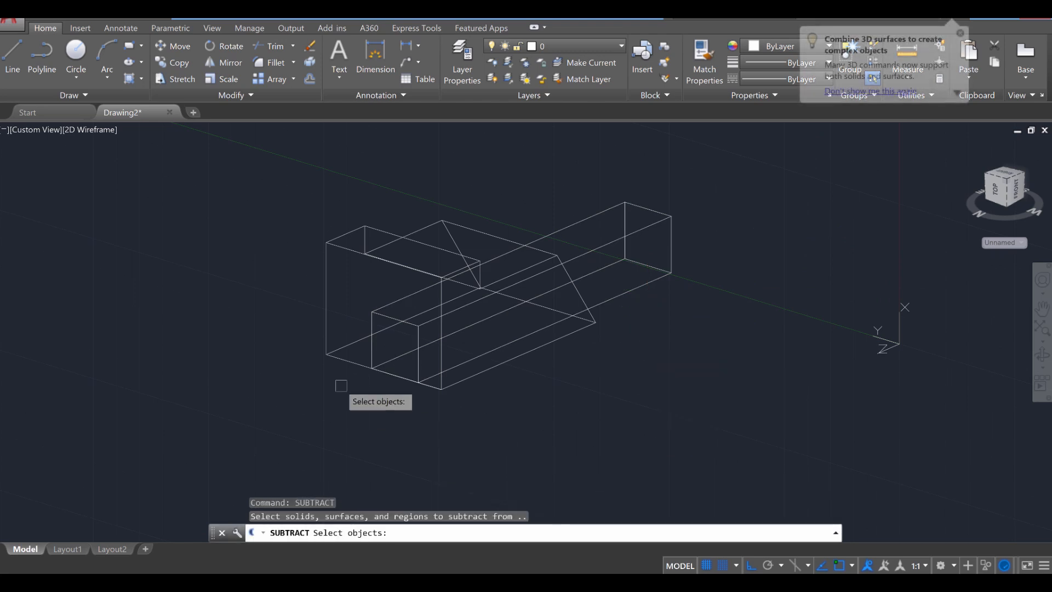
click(326, 308)
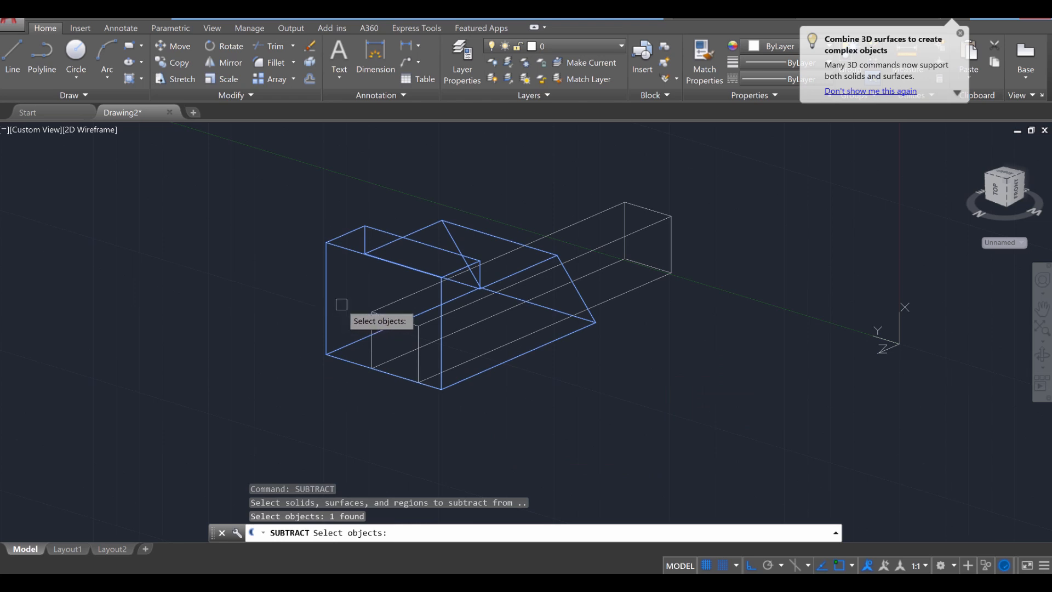
key(Return)
click(386, 313)
key(Return)
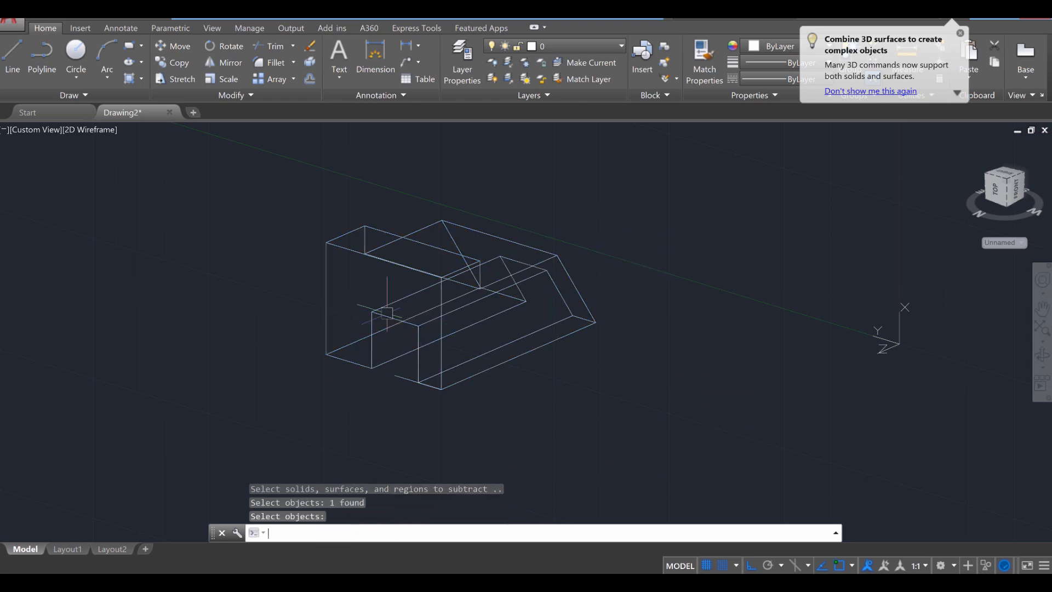
- Delete the leftover construction line along the bottom edge at the slot opening on the back face
shift+middle_drag(446, 356, 522, 359)
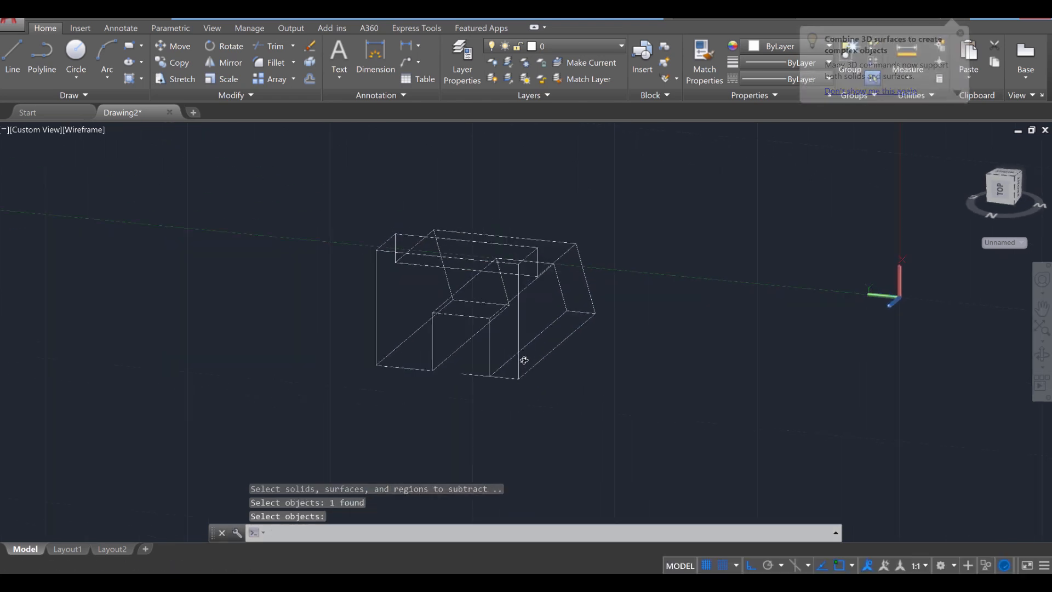
key(Escape)
key(Escape)
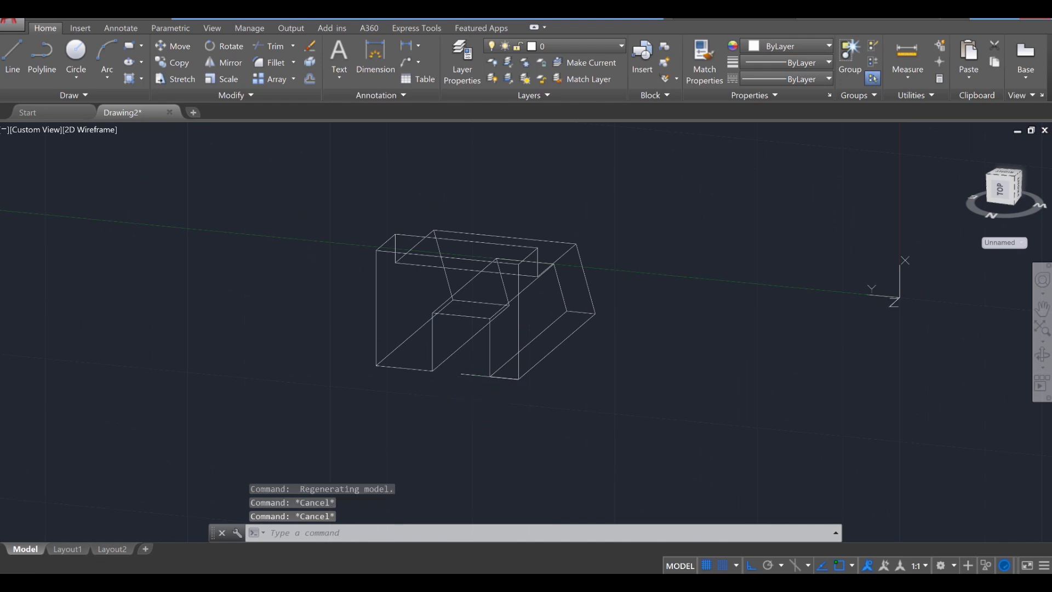
click(478, 378)
key(Delete)
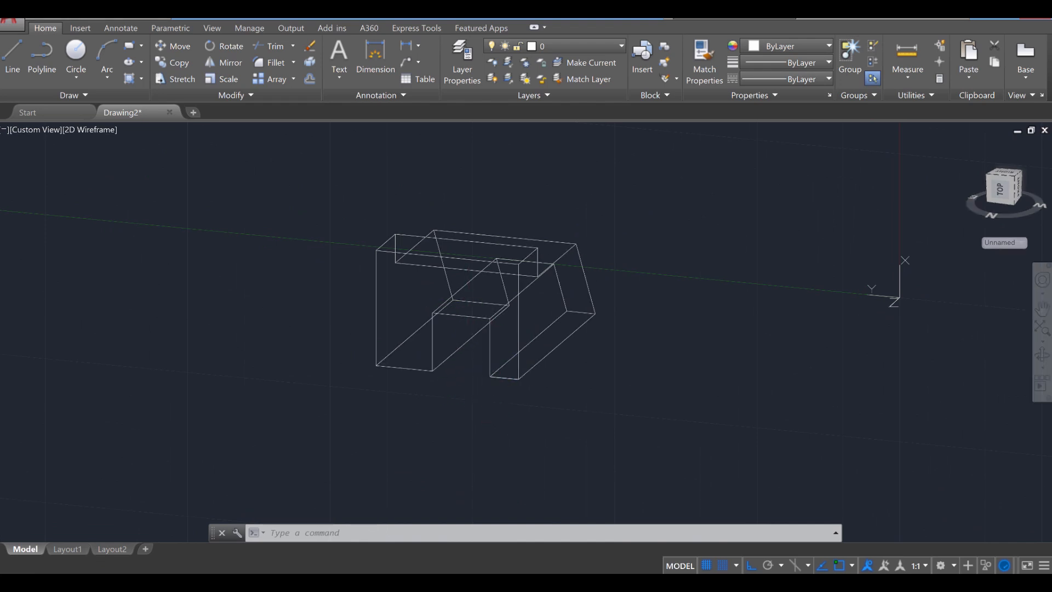
- Turn the view around to the front side of the solid and zoom in on the raised block at its back
shift+middle_drag(530, 268, 219, 272)
shift+middle_drag(619, 268, 380, 382)
scroll(420, 333, up, 3)
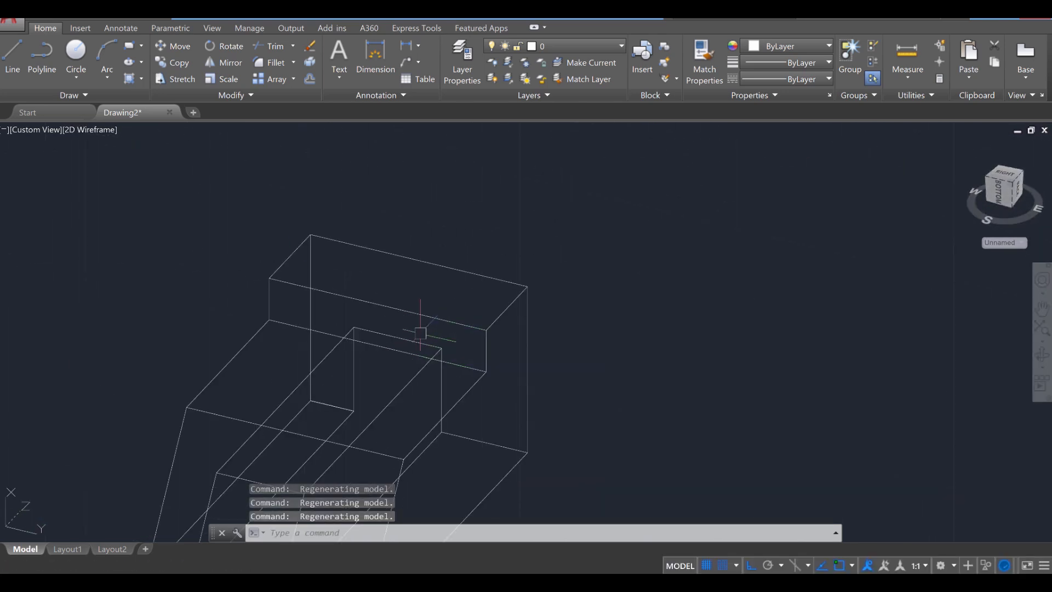
middle_drag(435, 327, 438, 308)
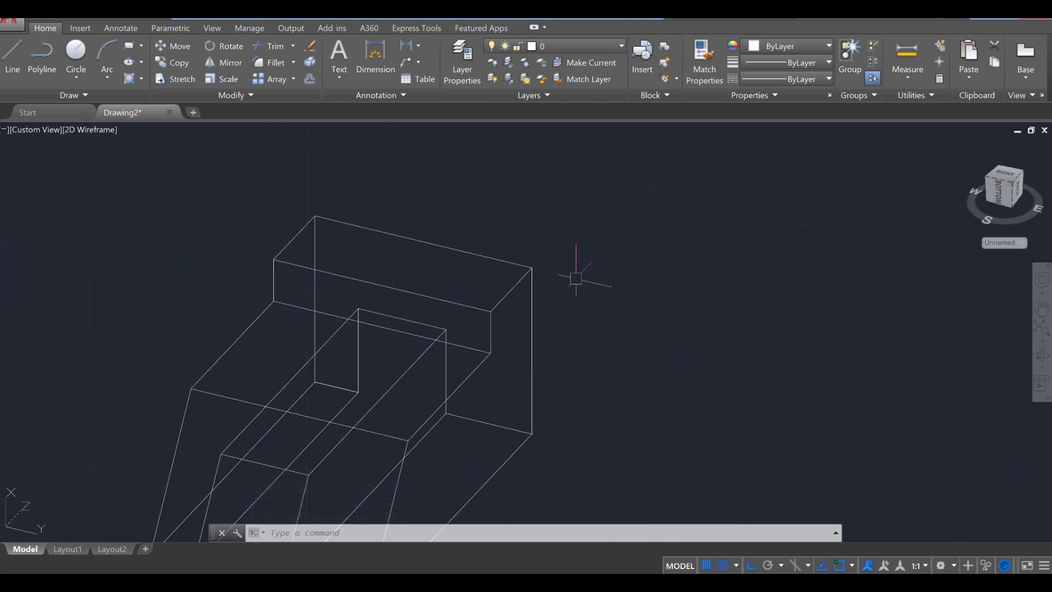
click(722, 565)
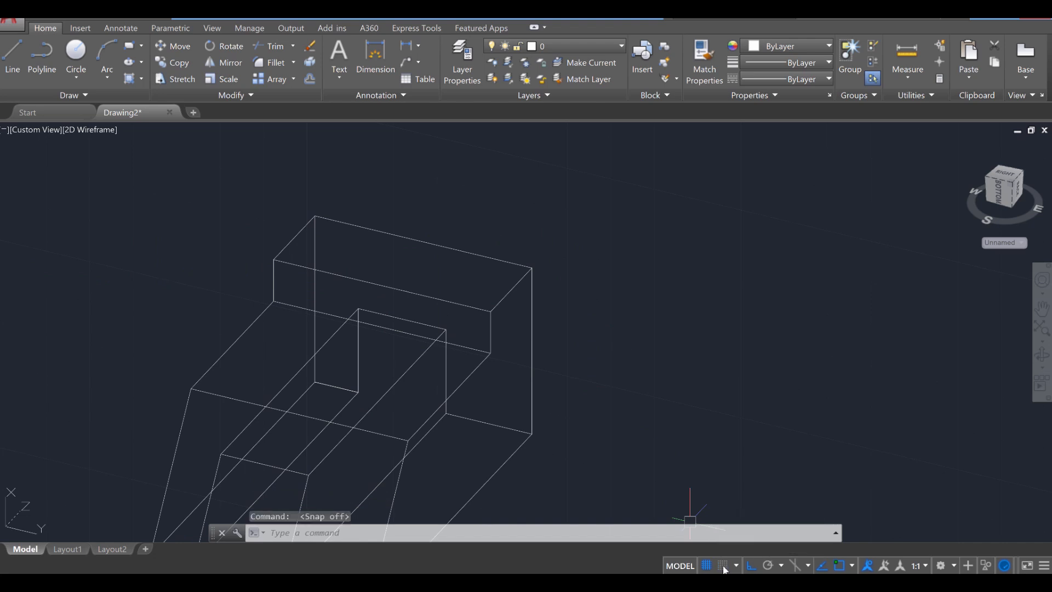
key(Escape)
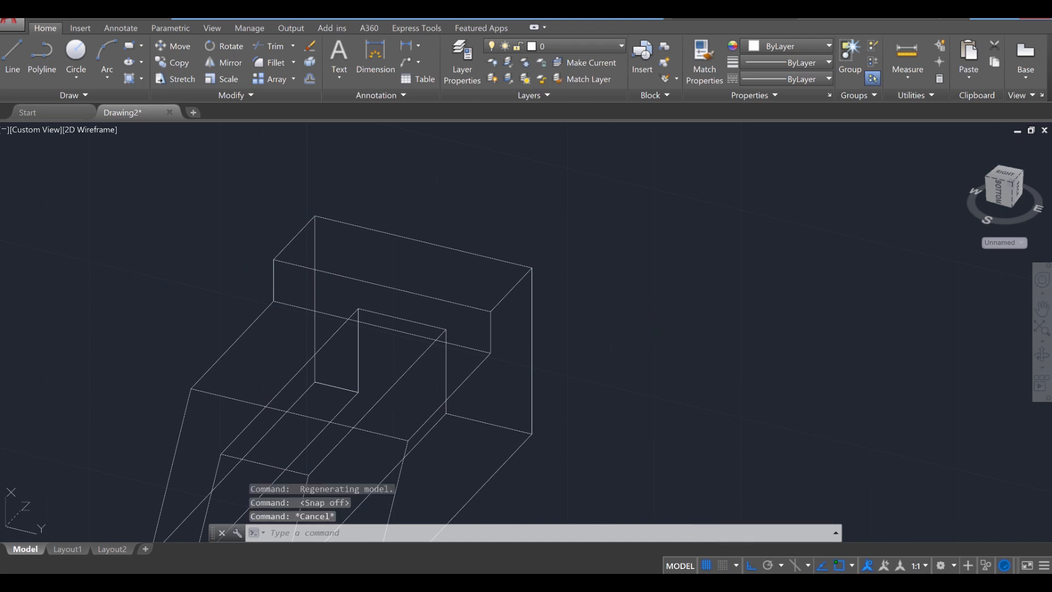
text(U)
key(Return)
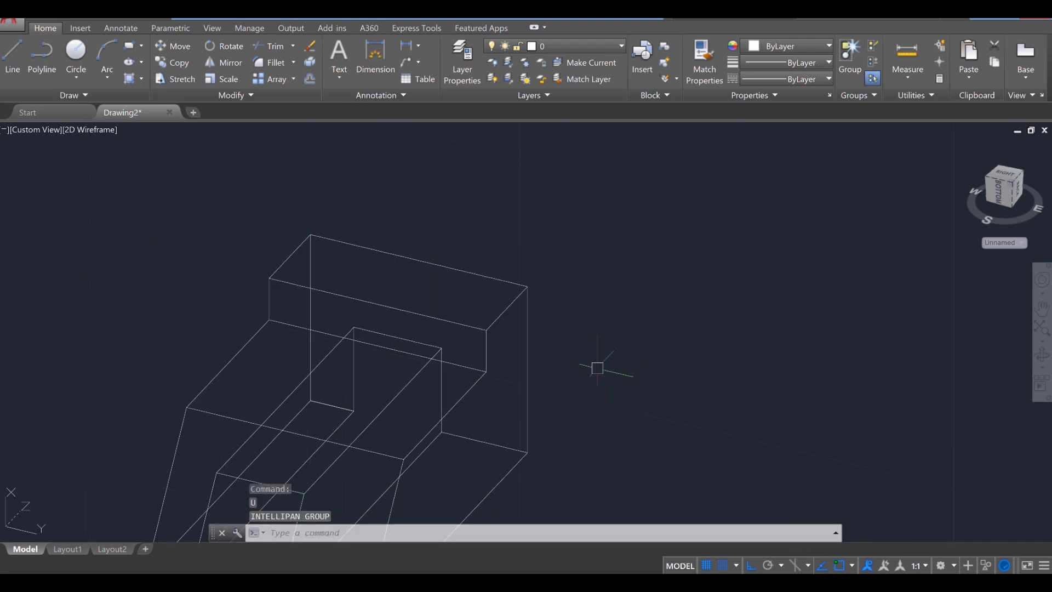
click(597, 367)
key(Escape)
key(Escape)
- With snap off, draw a line from the raised block's lower front corner 0.87 straight up and 0.87 across, parallel to the block's long edge
text(l)
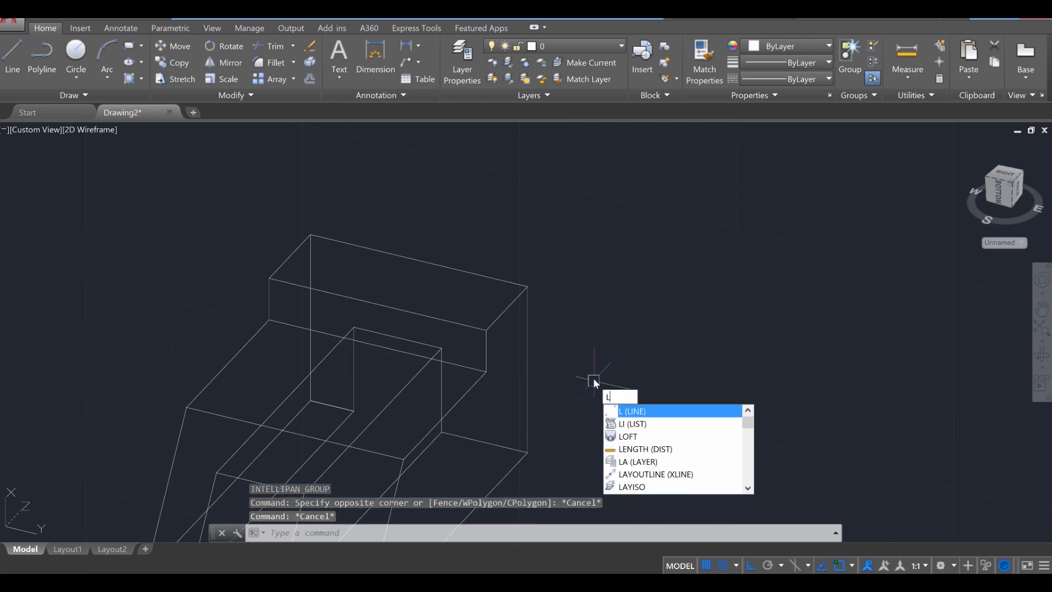
key(Return)
click(486, 372)
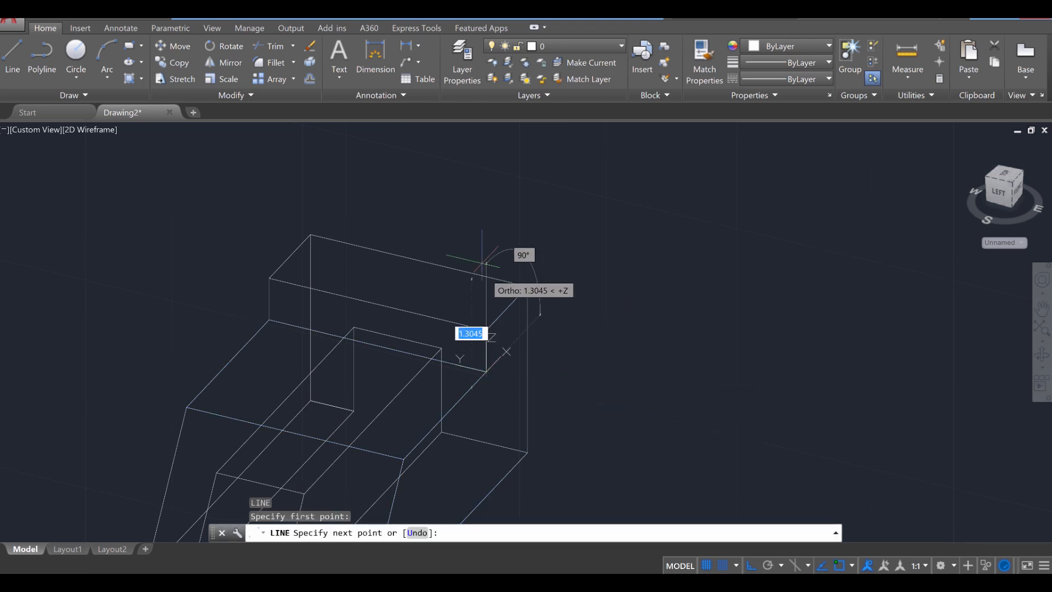
click(722, 566)
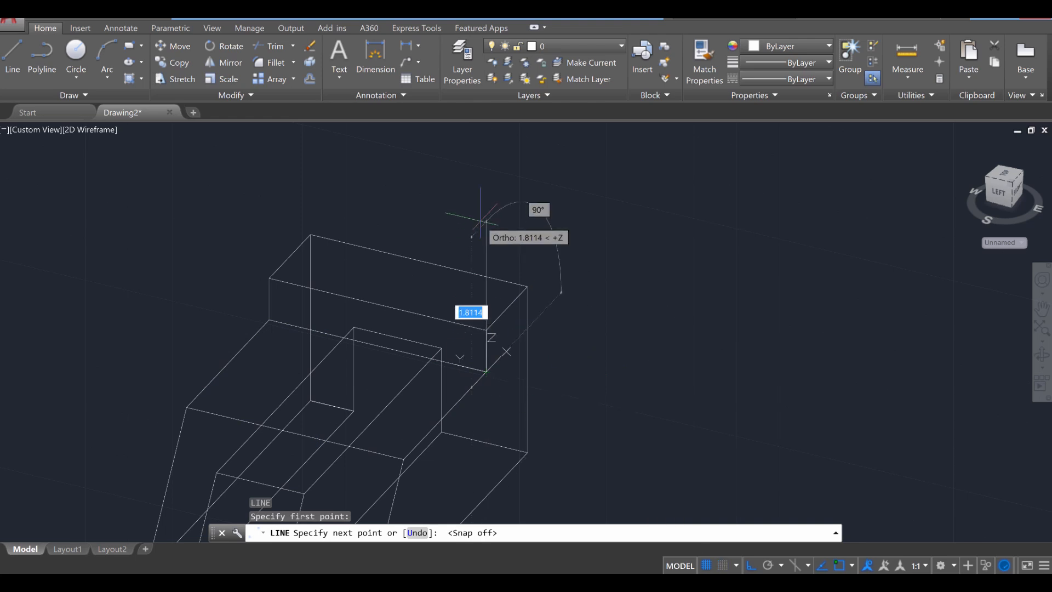
key(BackSpace)
text(.87)
key(Return)
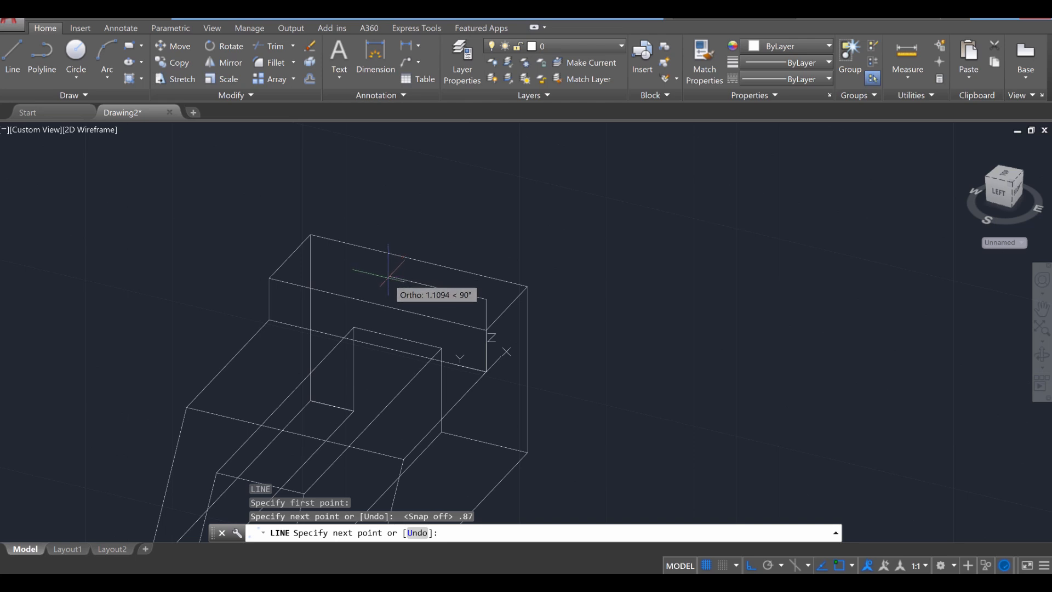
text(.87)
key(Return)
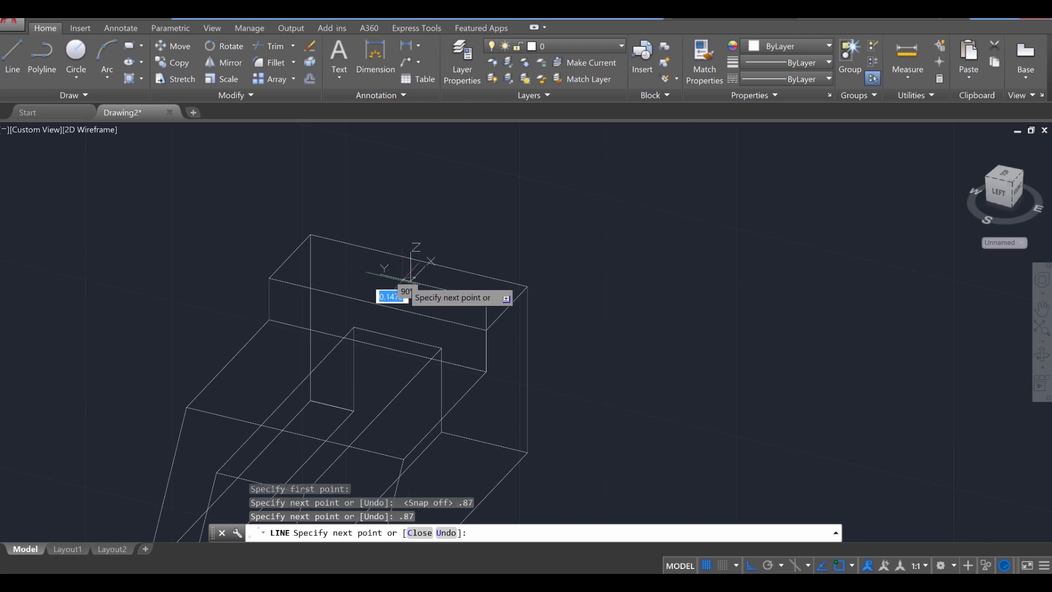
key(Escape)
key(Escape)
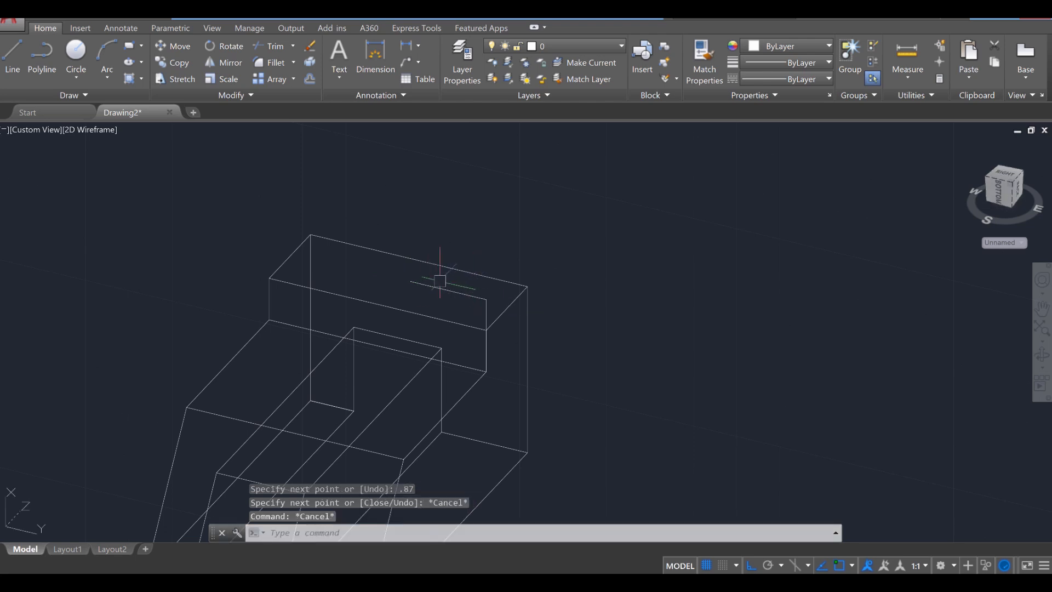
- Set the UCS with its origin at the horizontal line's free end, X along that line and the XY plane through the vertical line
text(UCS)
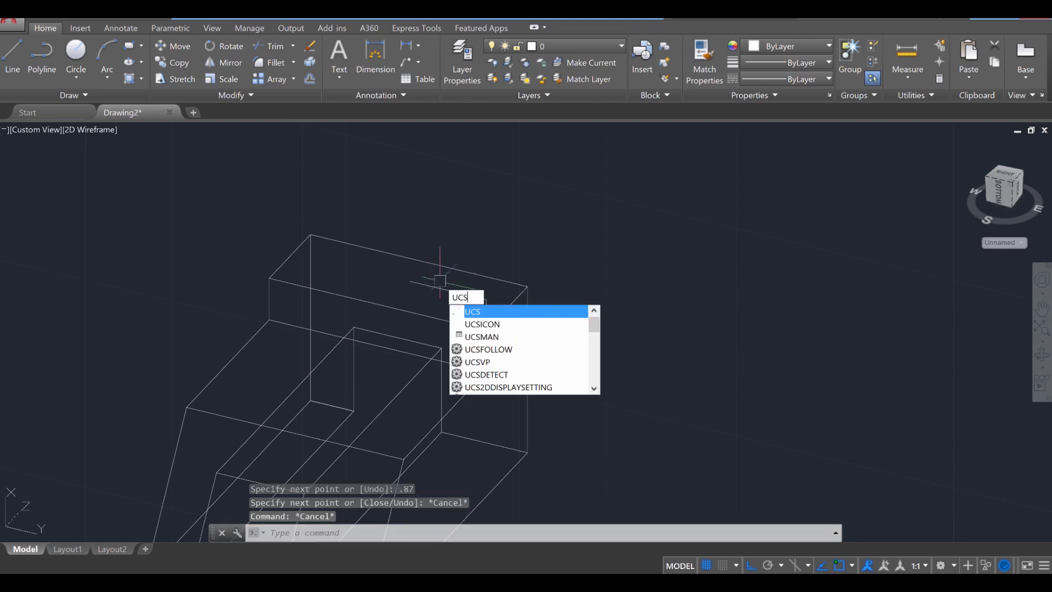
key(Return)
click(430, 262)
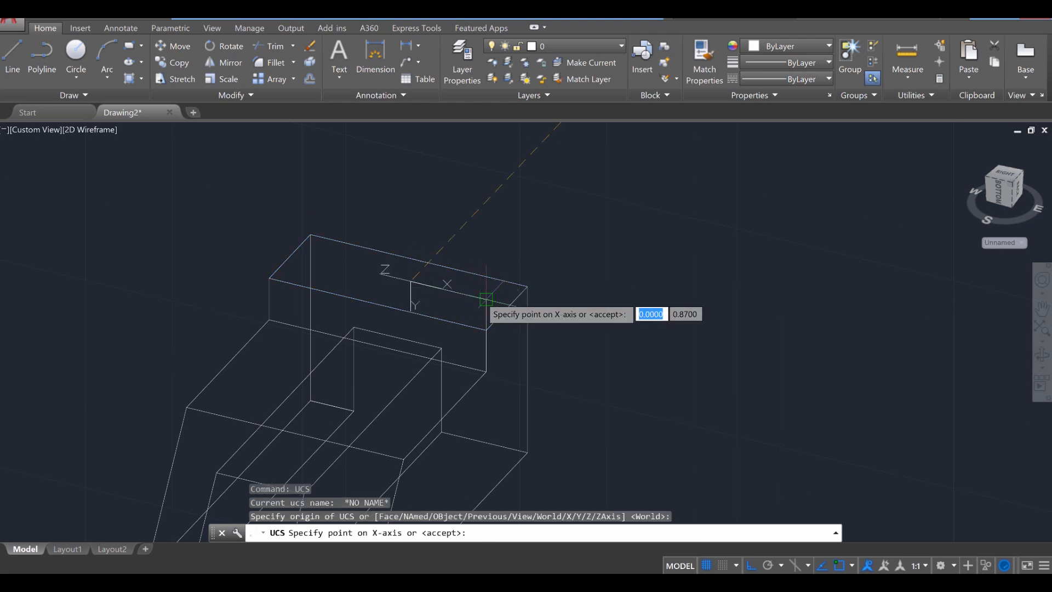
click(485, 300)
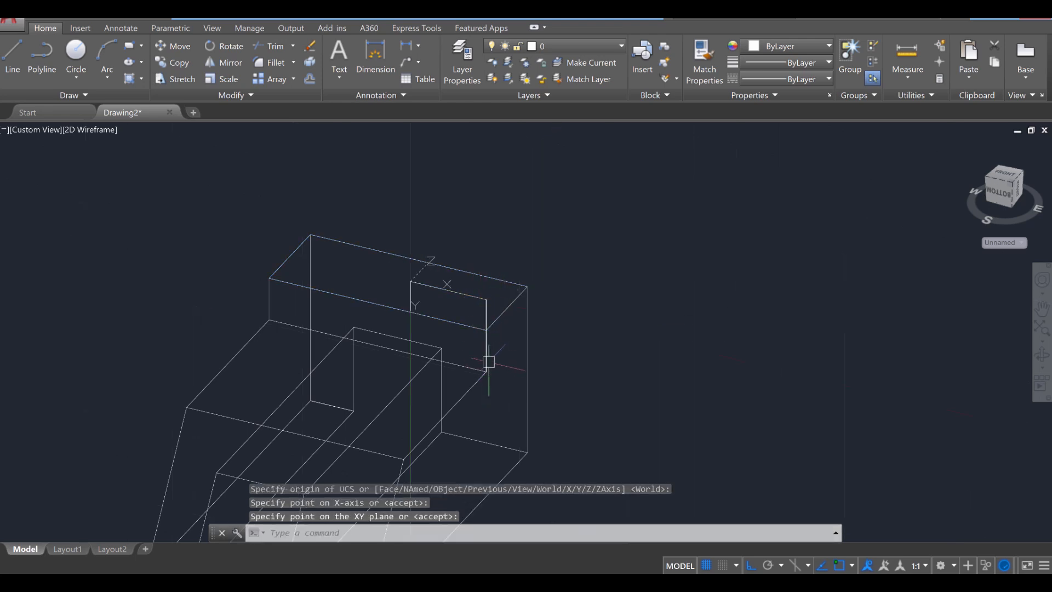
key(Escape)
key(Escape)
key(Escape)
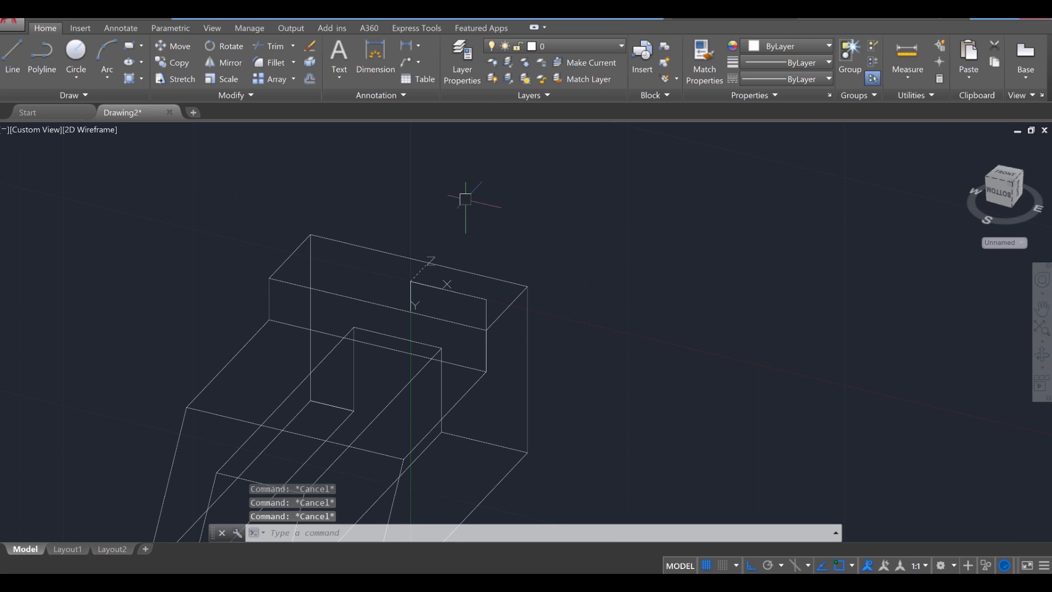
text(CIRCLE)
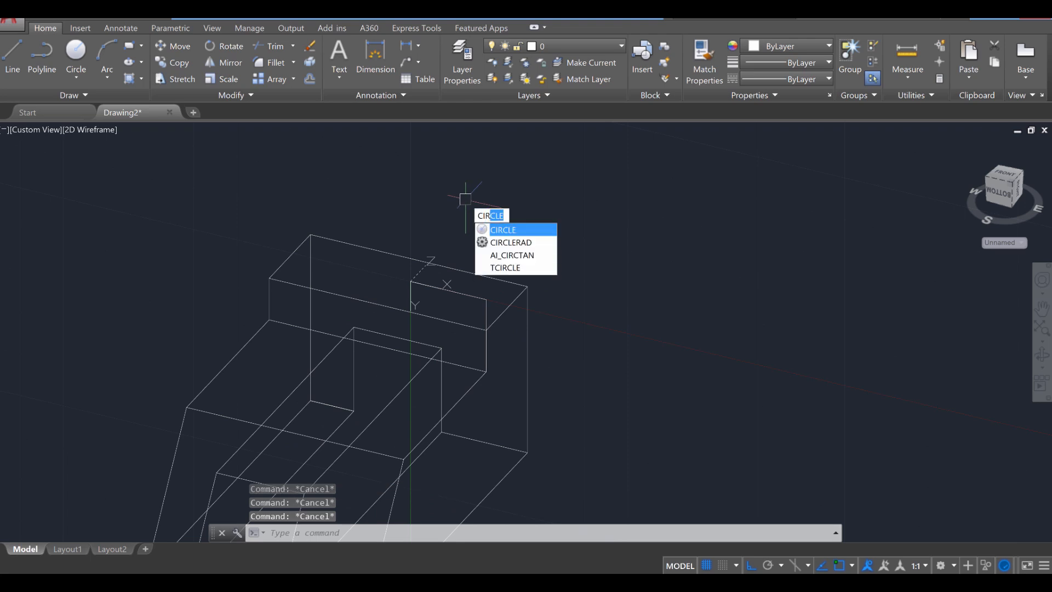
key(Return)
click(411, 281)
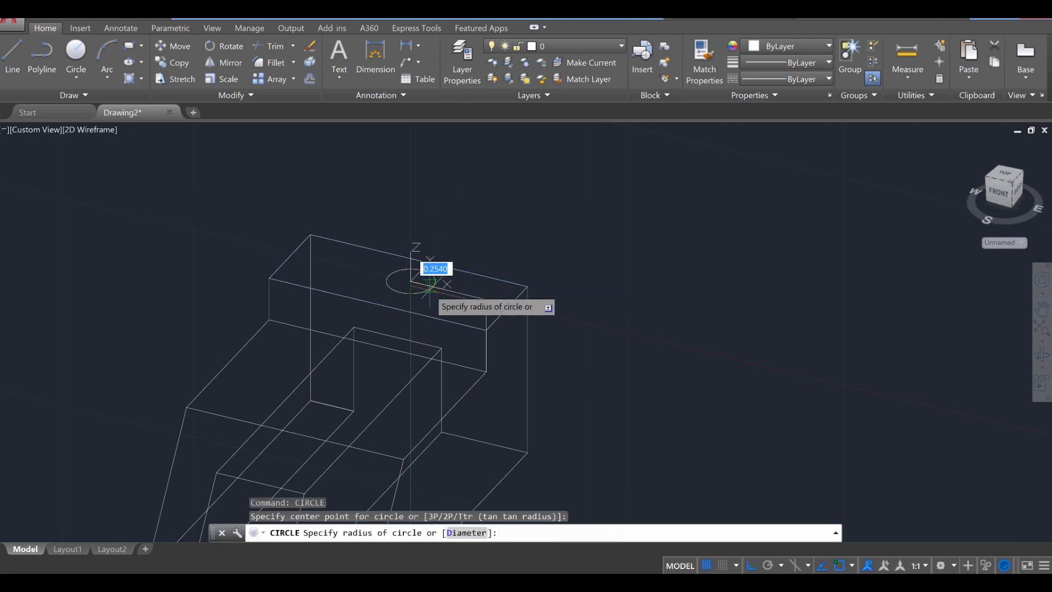
key(Escape)
key(Escape)
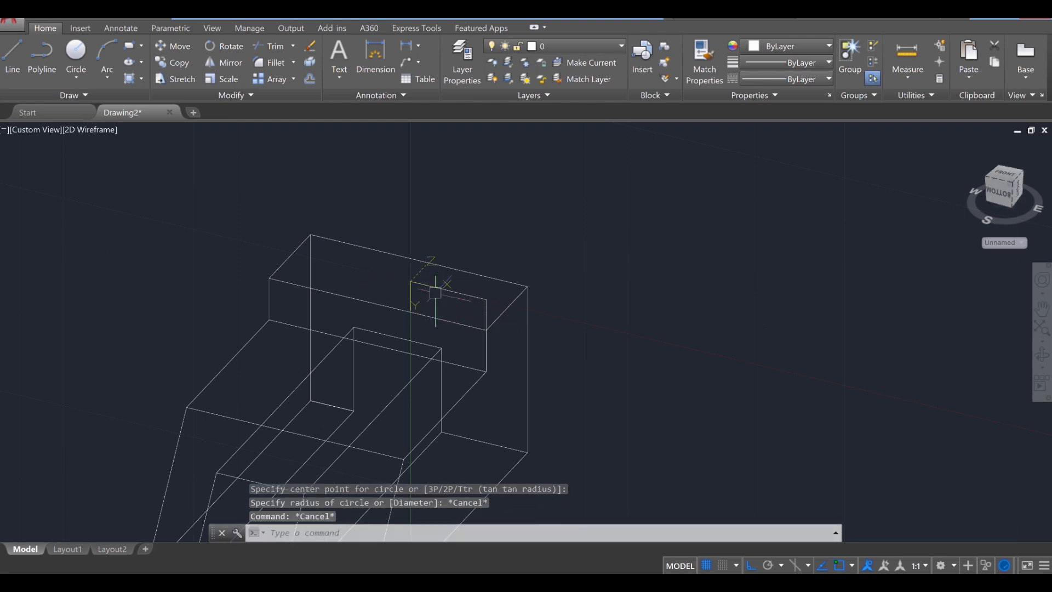
key(Escape)
- Draw a circle of radius 0.3 for the lug hole, centred on the UCS origin at the horizontal line's free end
text(Cir)
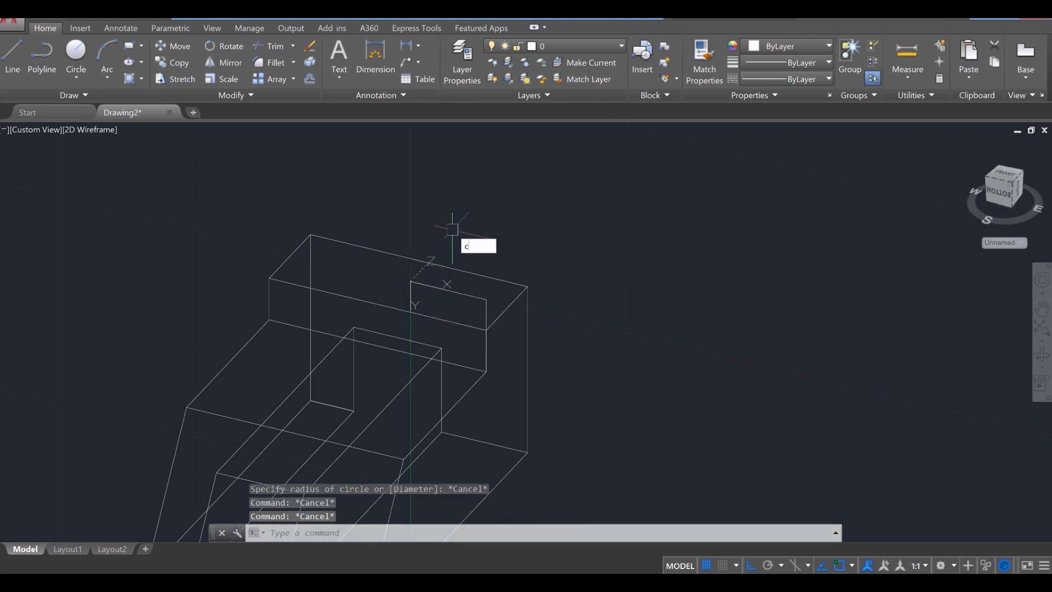
key(Return)
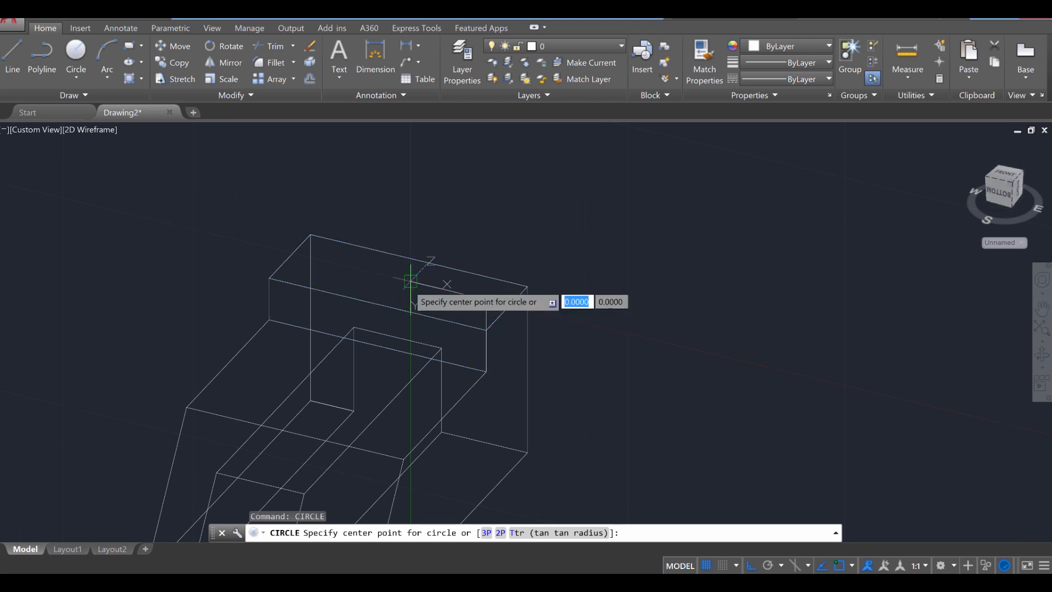
click(410, 280)
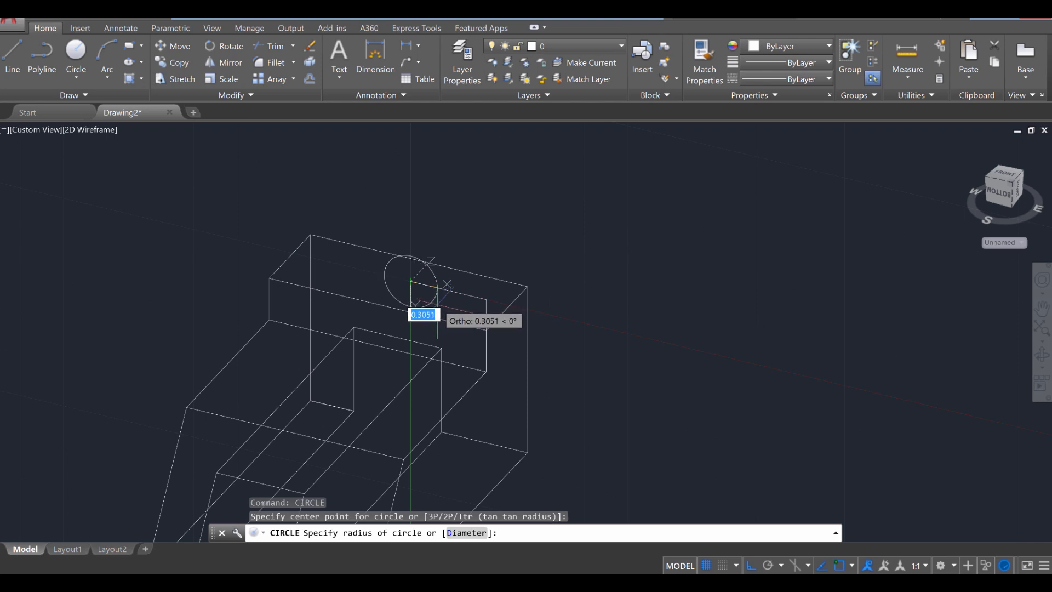
text(.)
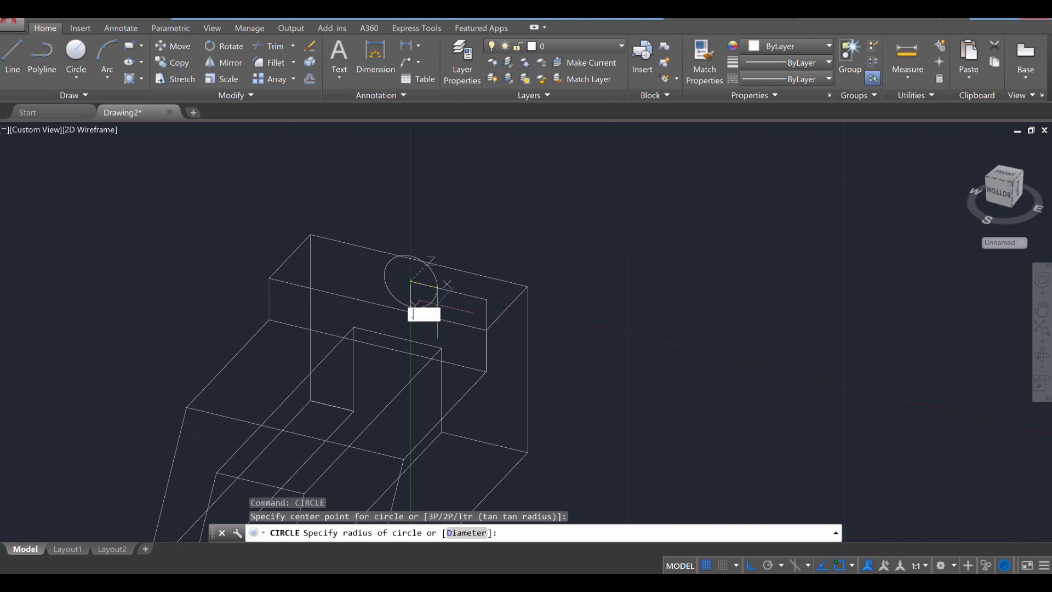
text(3)
key(Return)
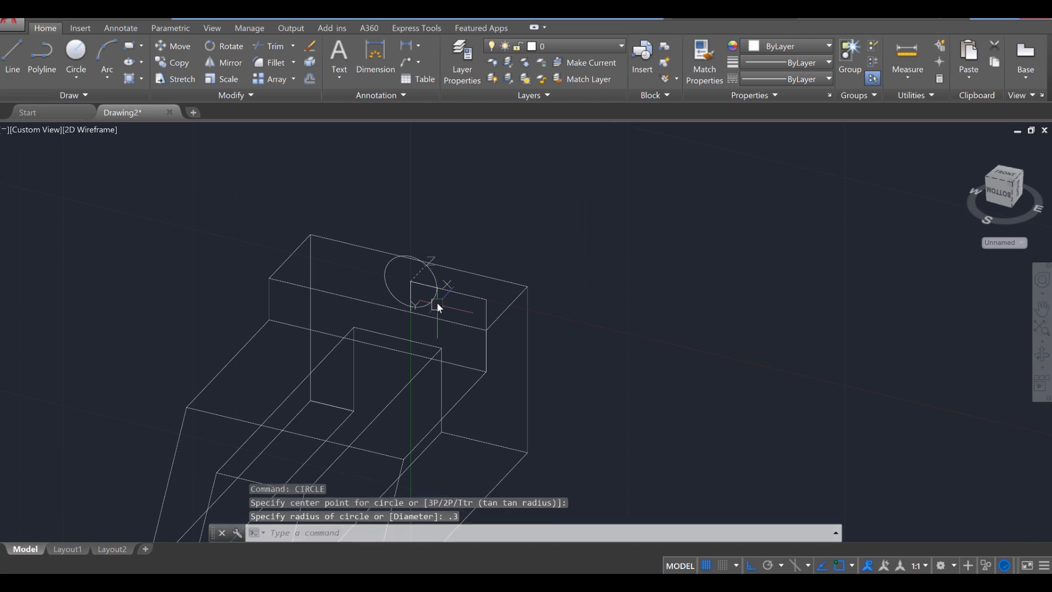
key(Escape)
key(Escape)
key(Escape)
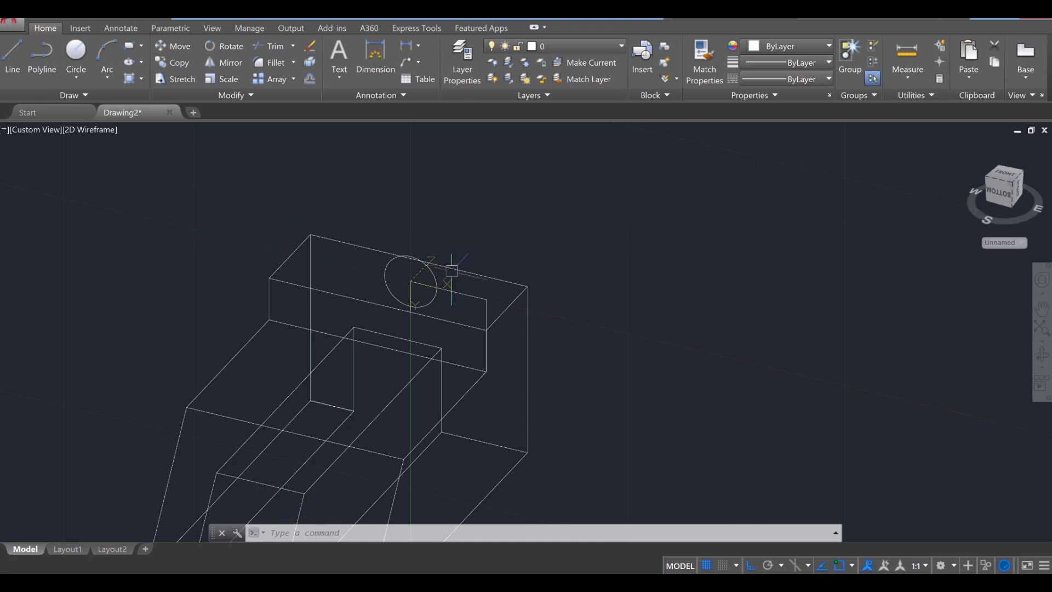
key(Escape)
key(Escape)
key(Escape)
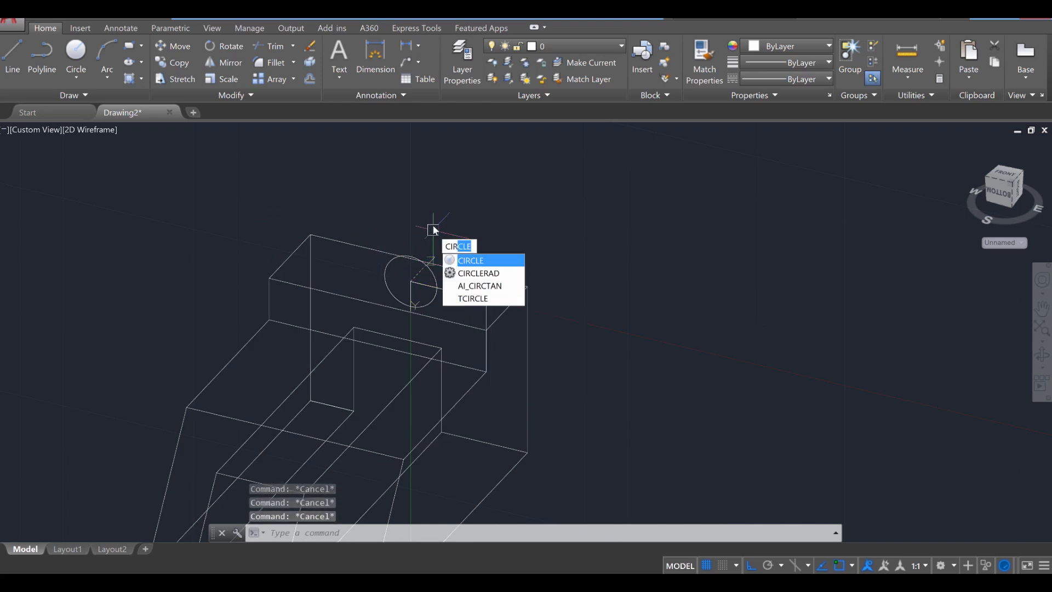
- Draw a larger circle concentric with the 0.3 radius circle, reaching out to the top end of the vertical line
key(Return)
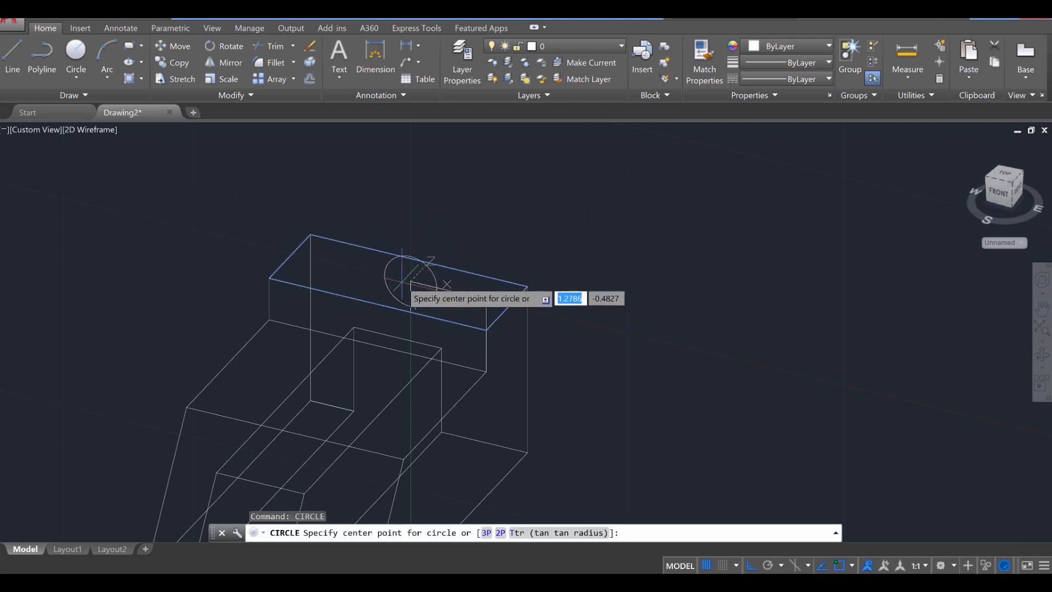
click(411, 282)
click(491, 314)
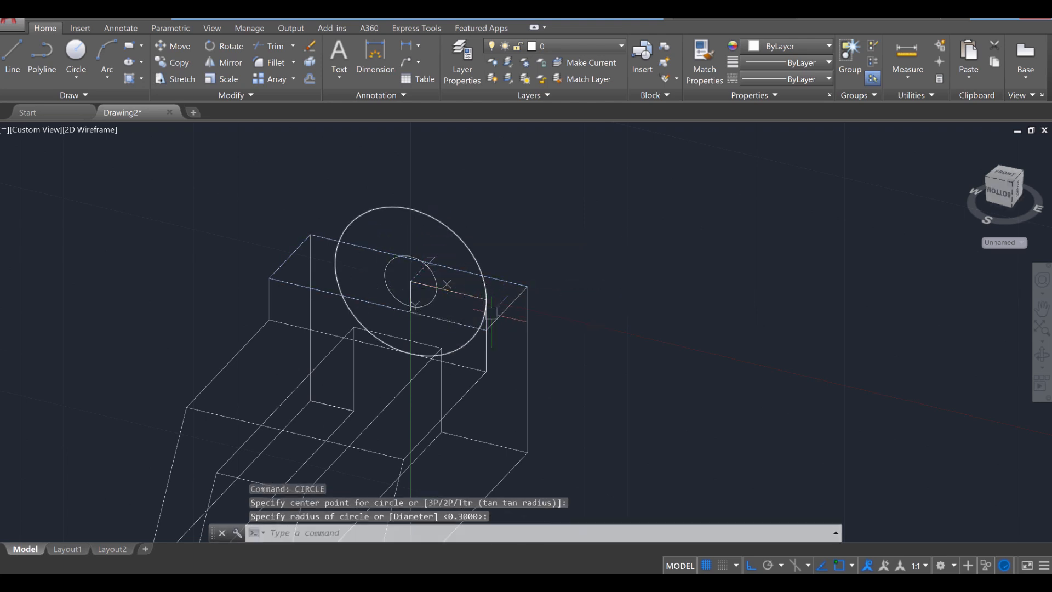
key(Escape)
key(Escape)
shift+middle_drag(484, 298, 526, 286)
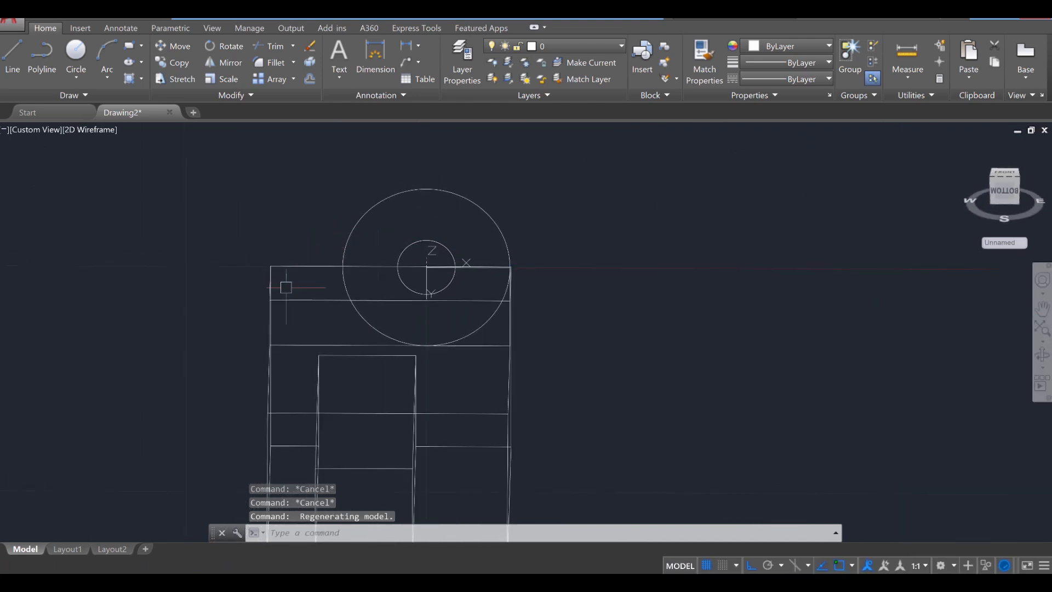
shift+middle_drag(285, 287, 260, 312)
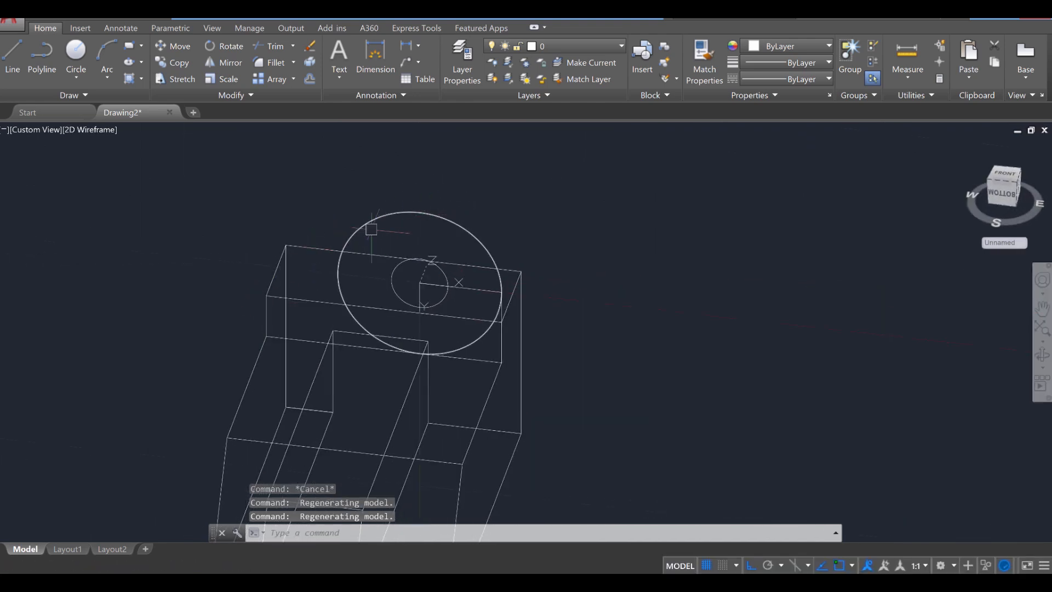
shift+middle_drag(410, 222, 255, 263)
- With ortho off, draw a sloped line from the raised block's upper front corner opposite the vertical line up past the large circle
text(l)
key(Return)
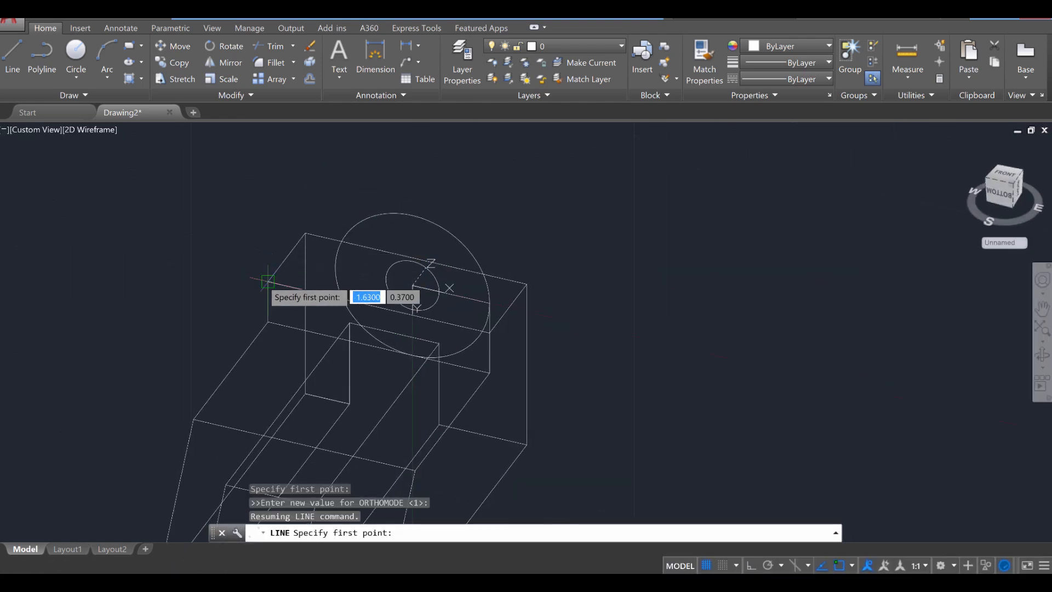
click(269, 281)
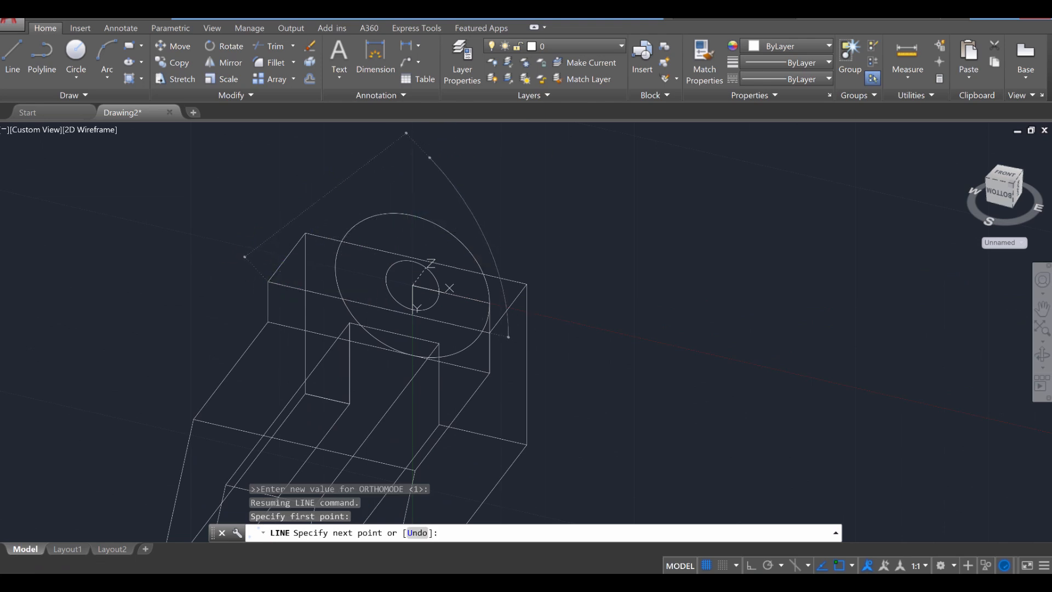
click(430, 158)
key(Escape)
key(Escape)
shift+middle_drag(434, 207, 445, 257)
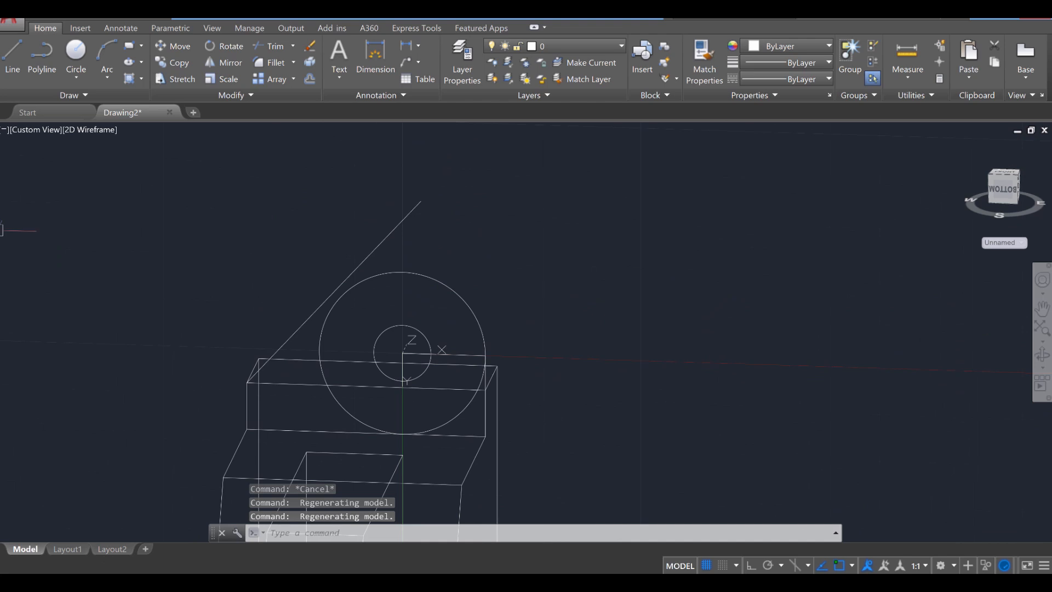
- Undo the previous tangent constraint and apply GCTANGENT again, picking the sloped line first and the large circle second
key(ctrl+z)
key(Escape)
key(Escape)
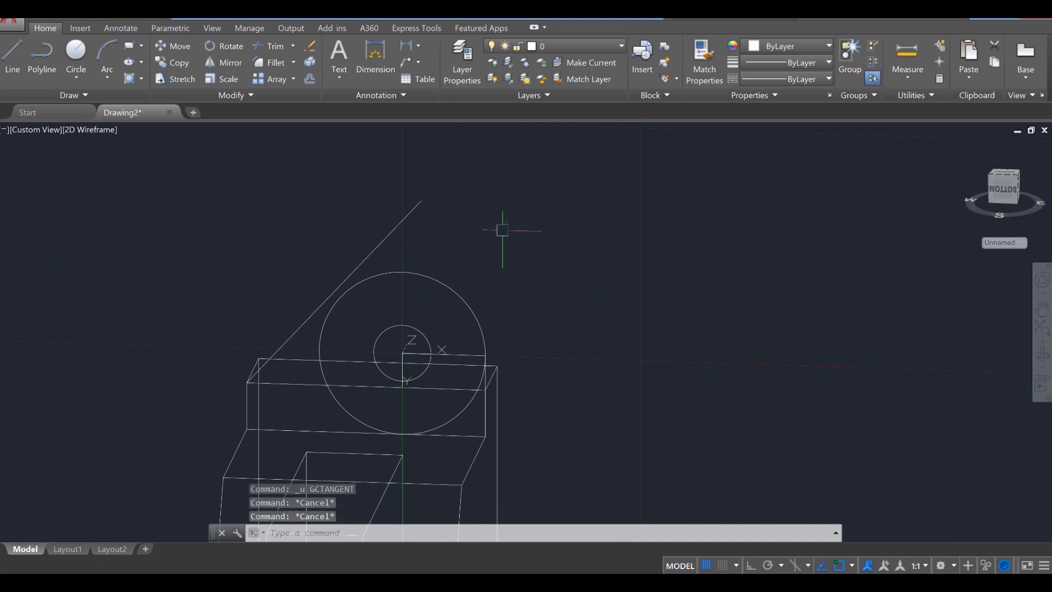
text(gcta)
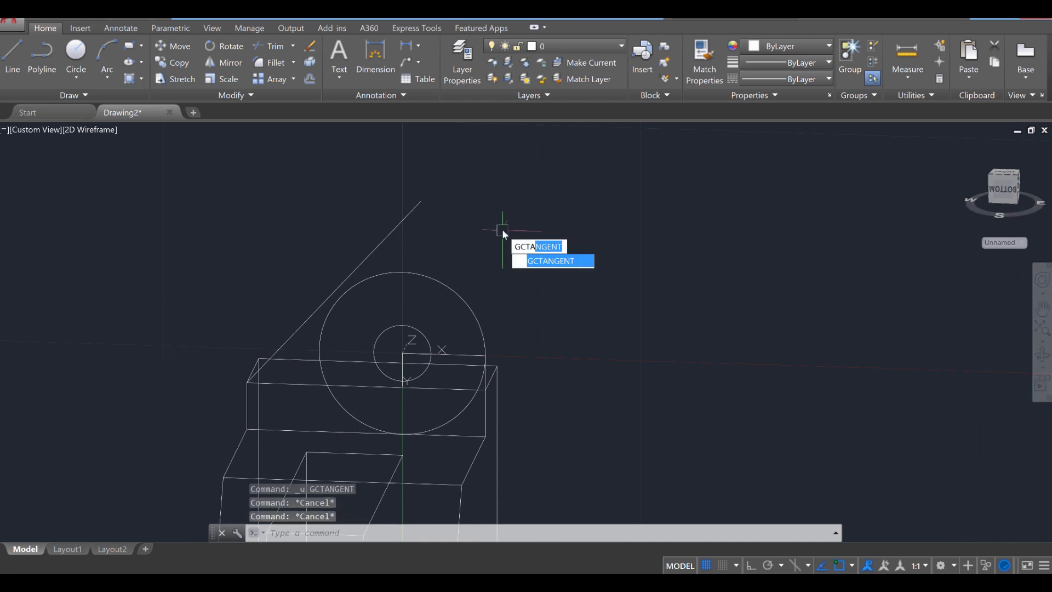
key(Return)
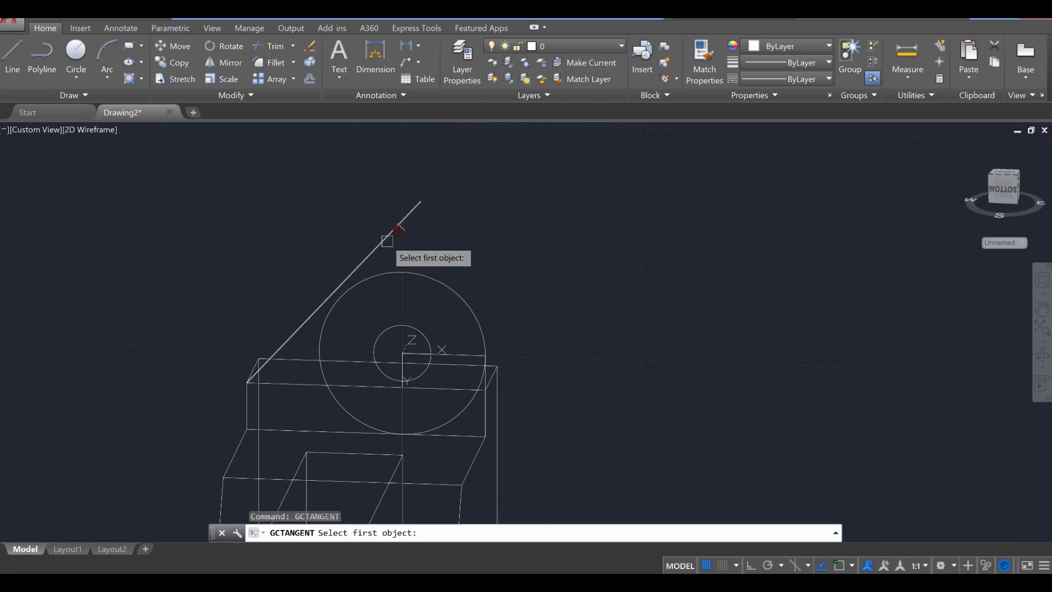
click(398, 229)
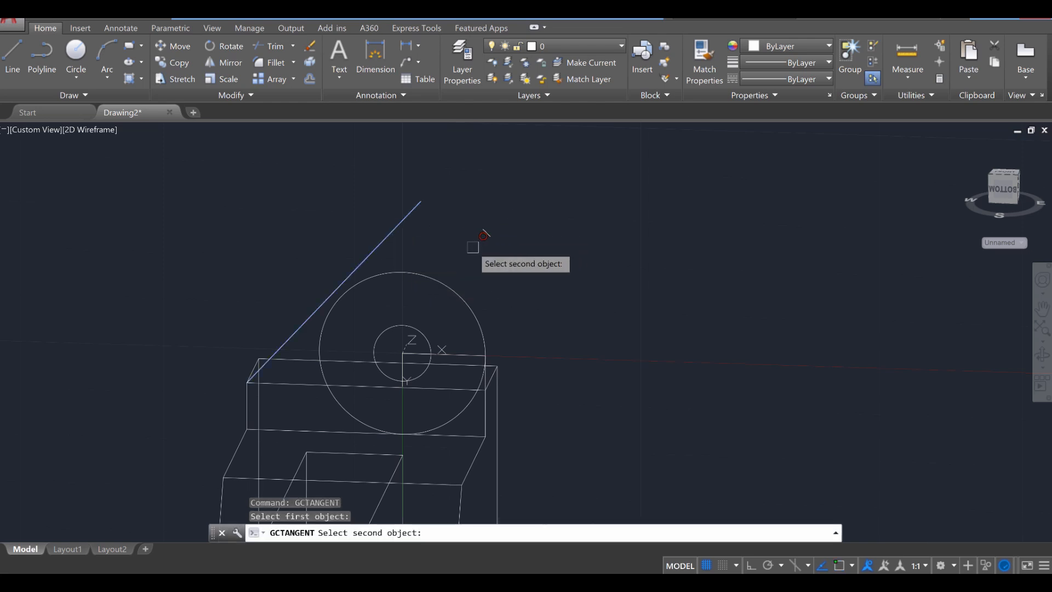
click(418, 271)
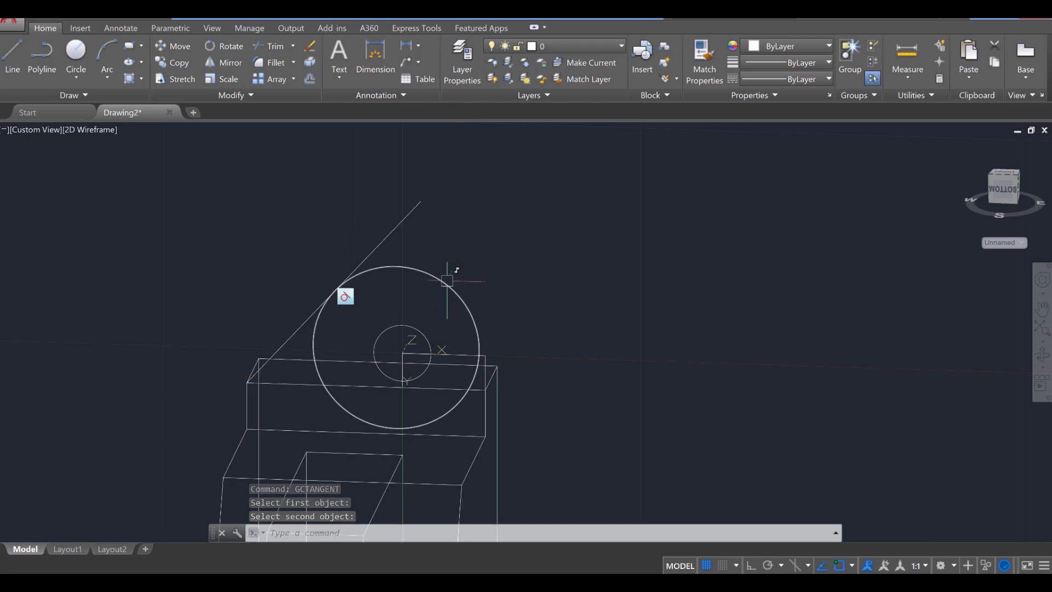
key(Escape)
key(Escape)
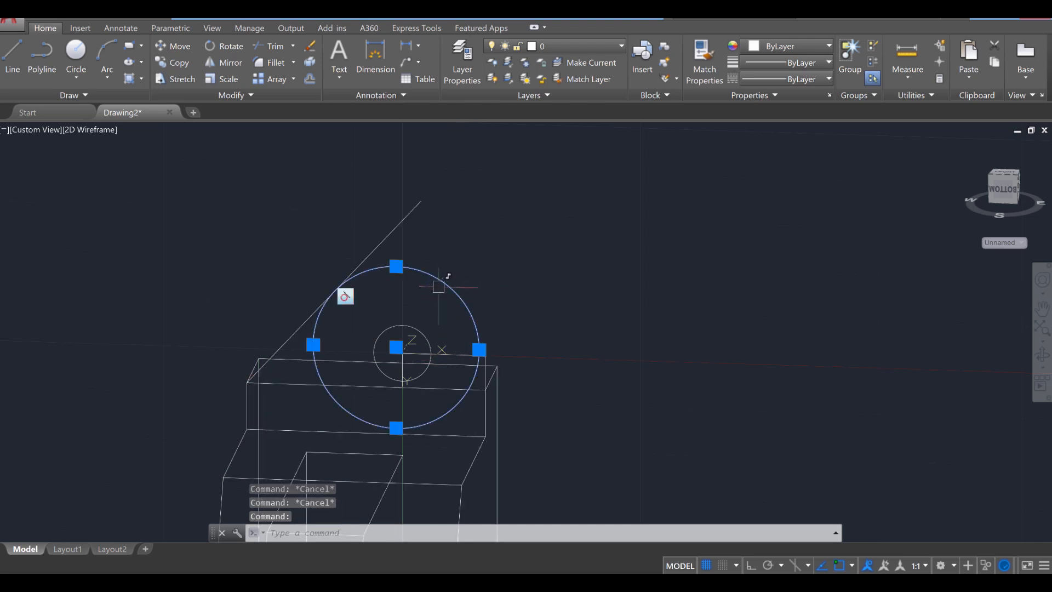
- Move the large circle's centre back onto the small circle's centre, keeping the sloped line tangent to it
click(396, 347)
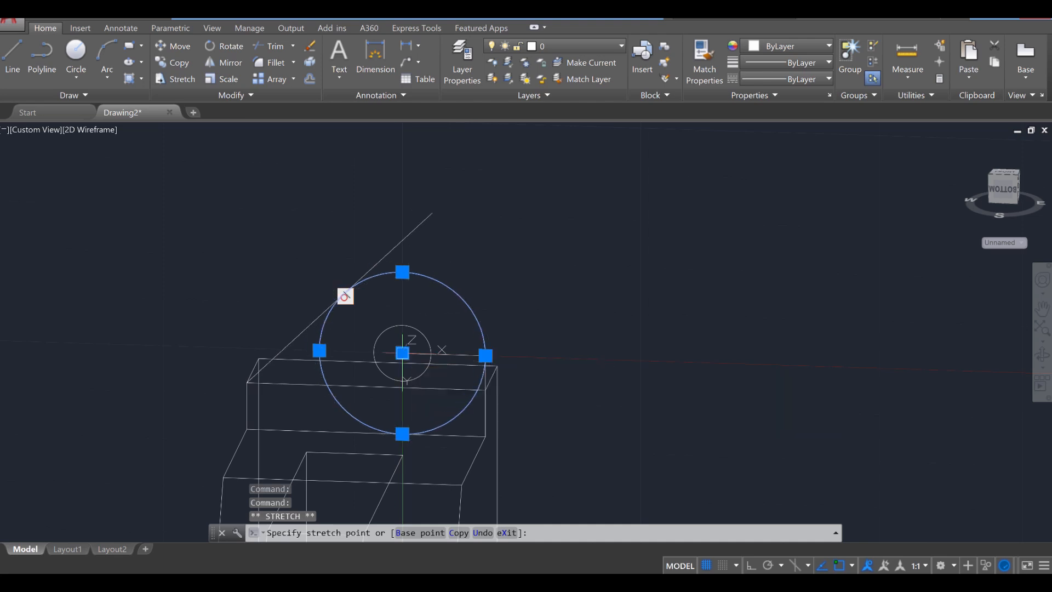
scroll(407, 359, up, 4)
scroll(407, 357, down, 4)
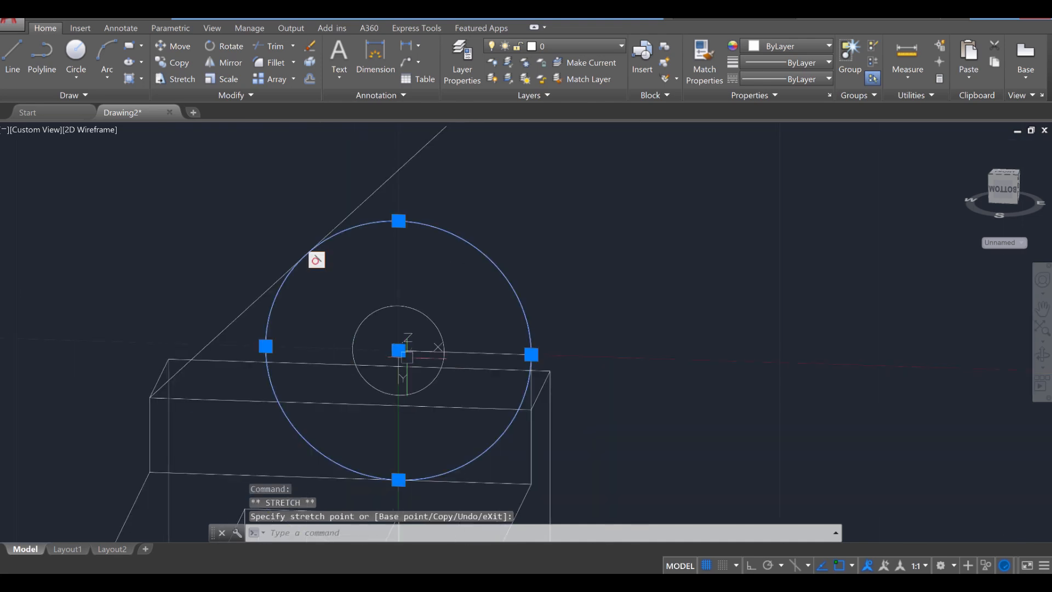
key(Escape)
key(Escape)
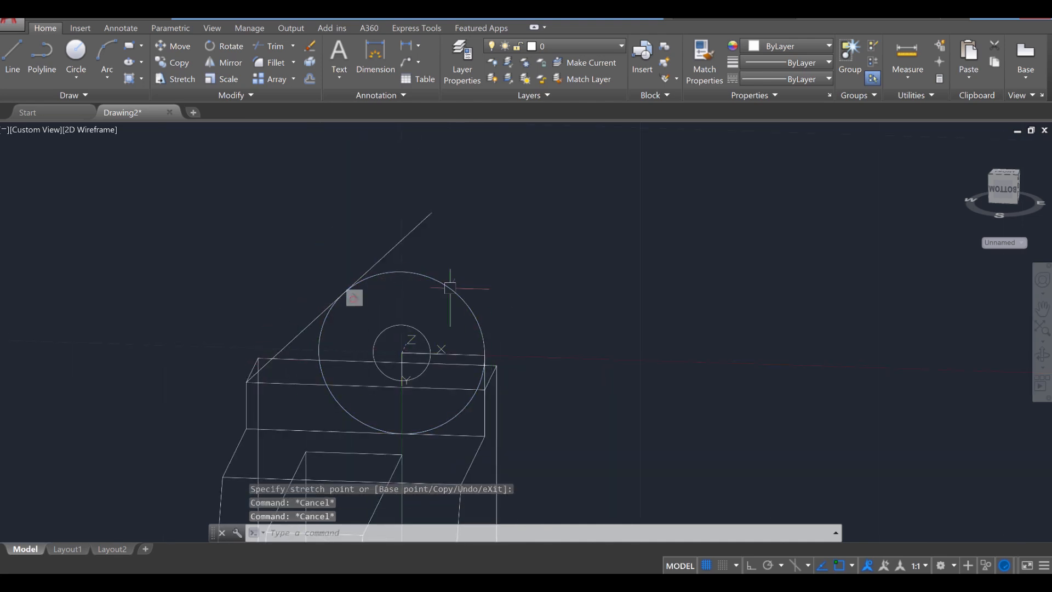
key(Escape)
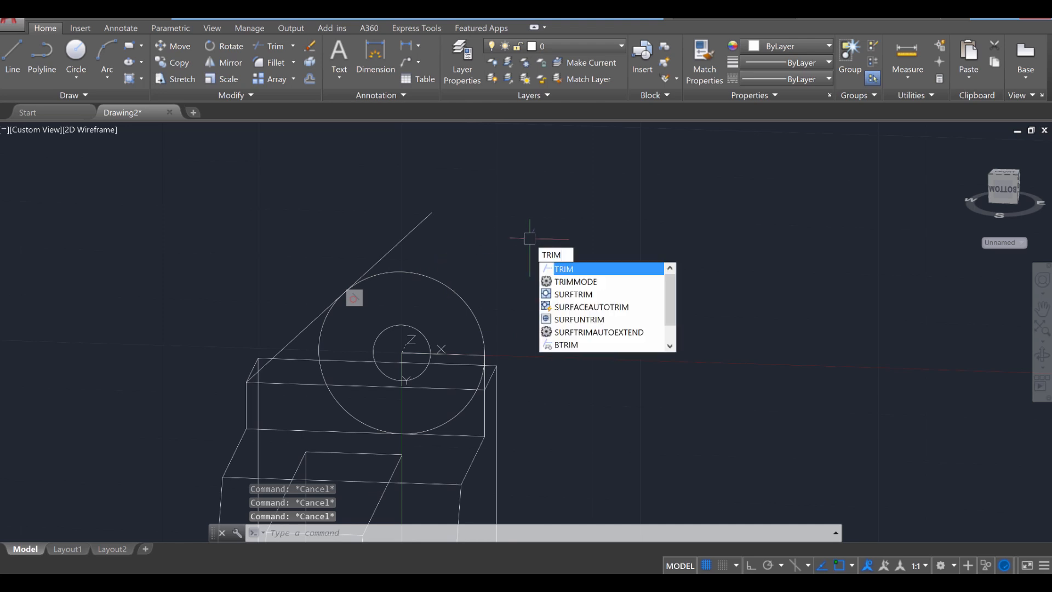
- Trim the sloped line beyond its tangent point and the large circle's lower arc between the sloped and vertical lines
key(Return)
click(540, 357)
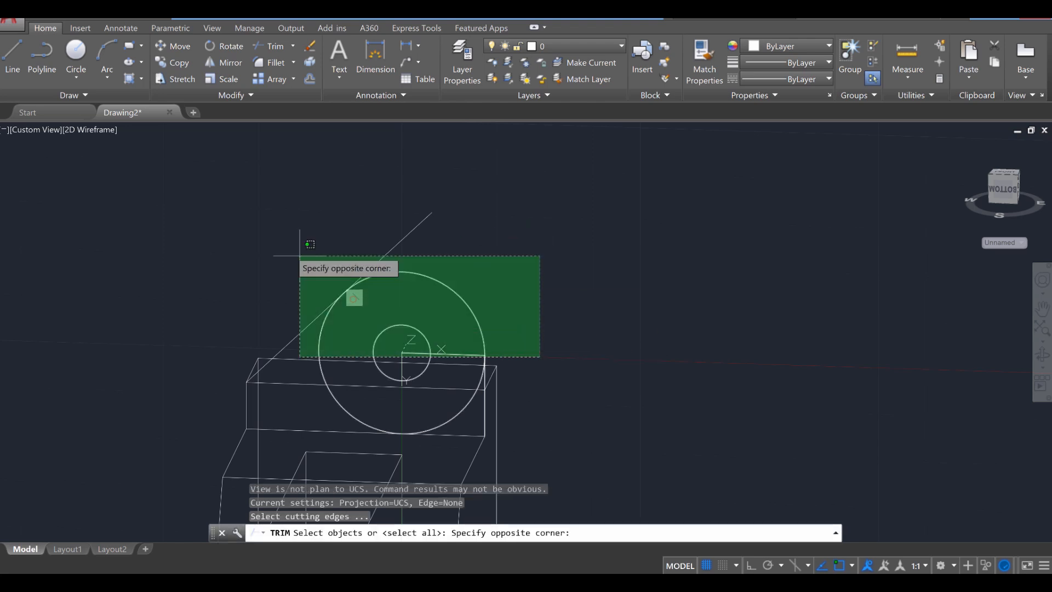
click(202, 191)
key(Return)
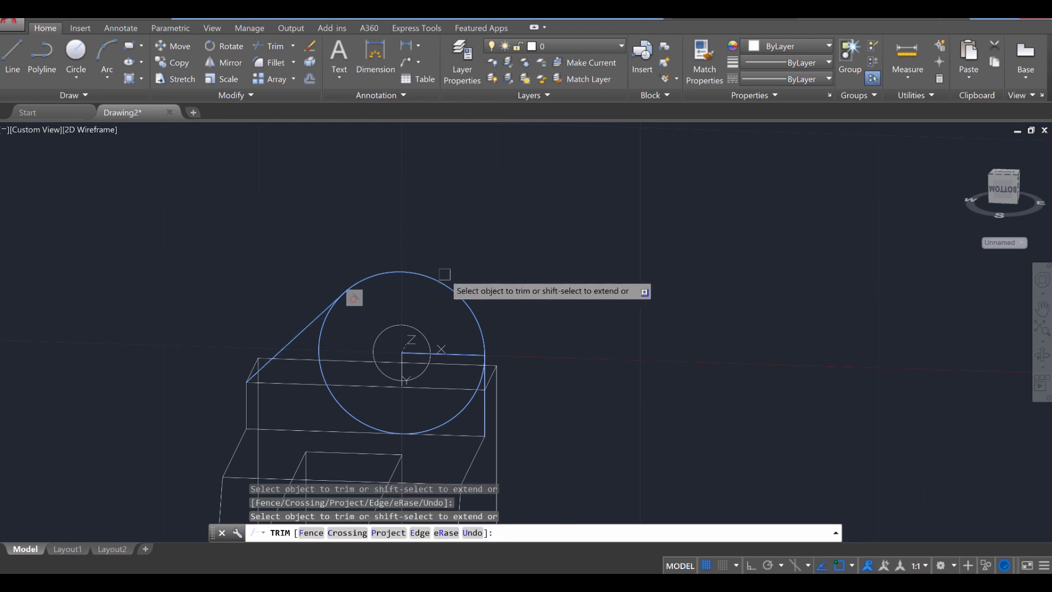
middle_drag(444, 274, 492, 215)
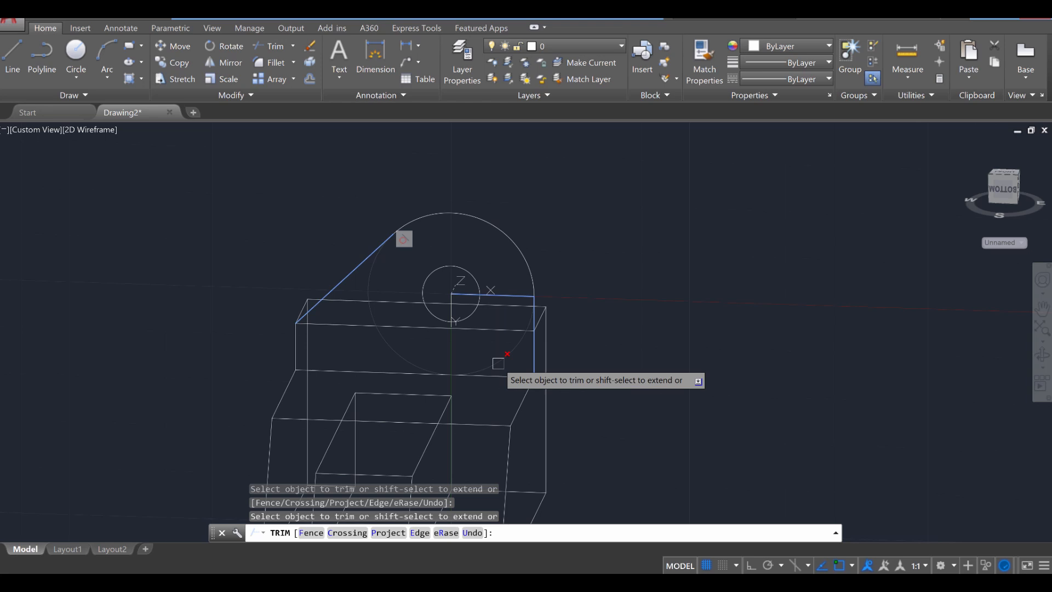
click(498, 363)
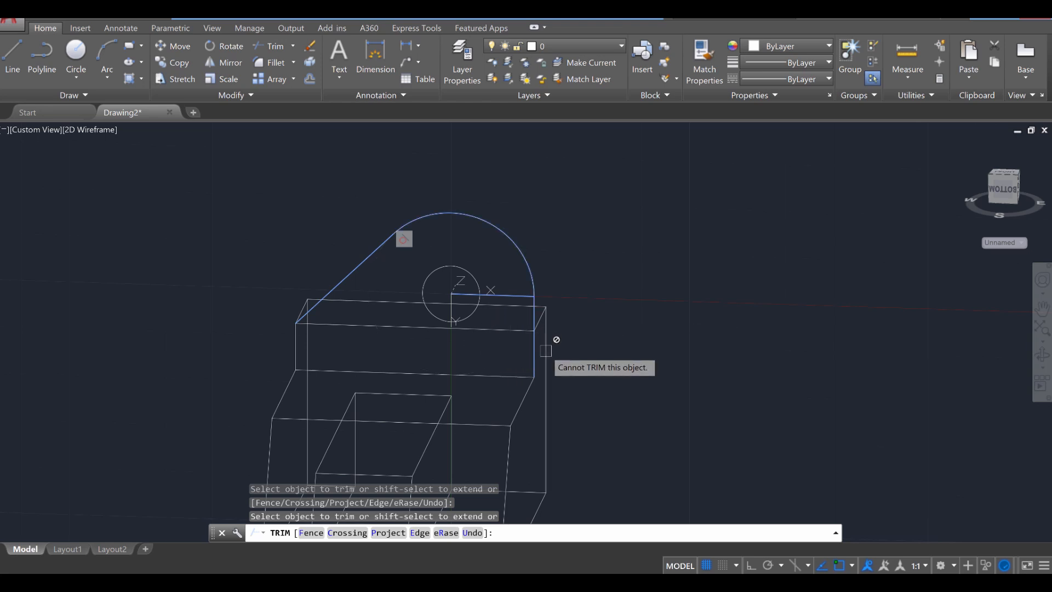
key(Escape)
- Shorten the vertical line by moving its lower end up to the raised block's upper front corner
click(536, 355)
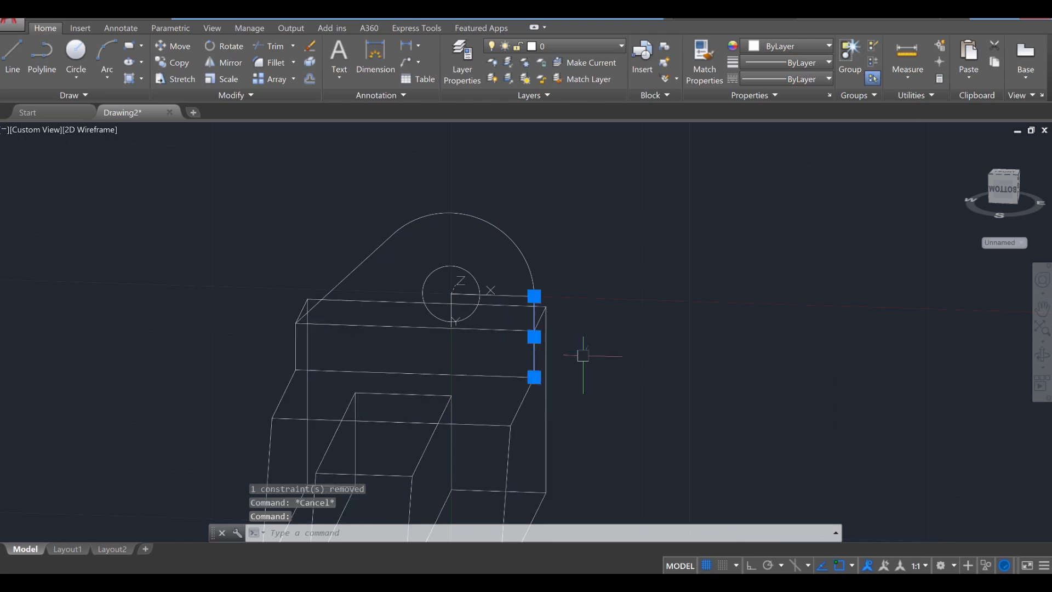
scroll(541, 361, up, 6)
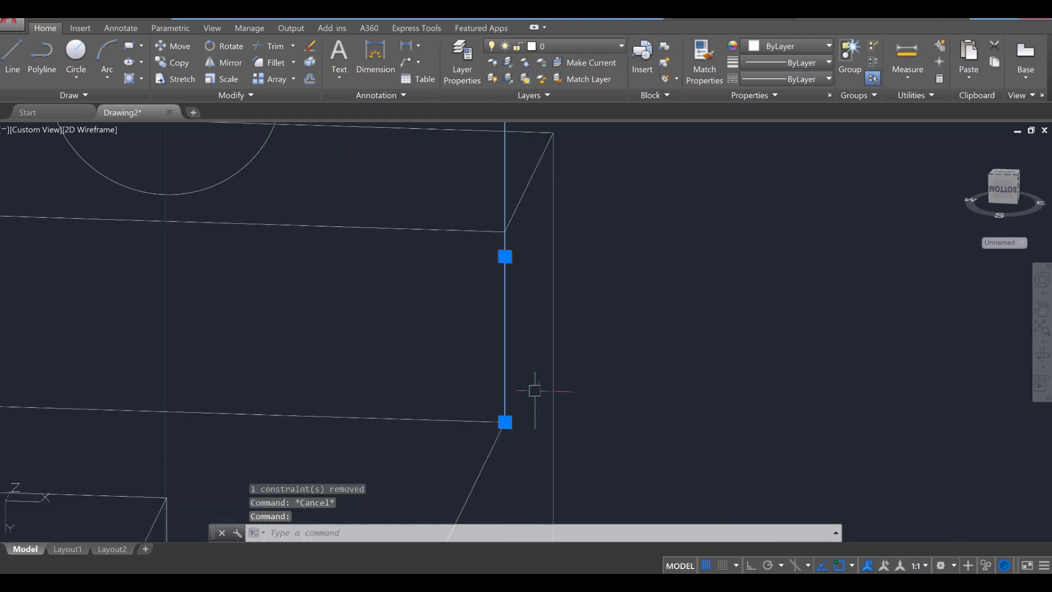
click(505, 422)
scroll(493, 258, down, 4)
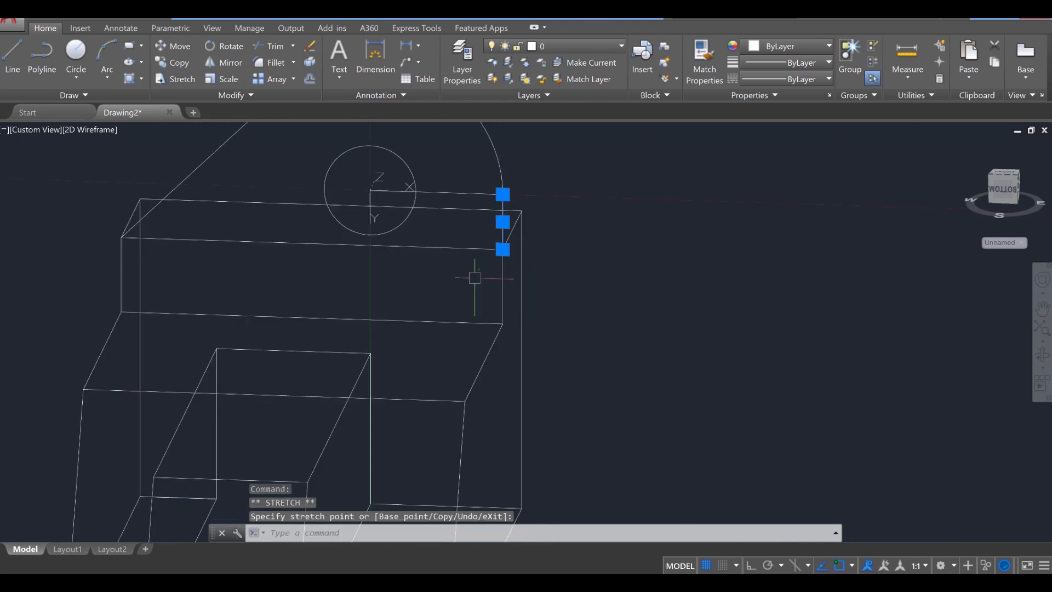
middle_drag(474, 278, 528, 376)
key(Escape)
key(Escape)
- Delete the horizontal construction line running from the hole's centre to the end of the arc
click(512, 290)
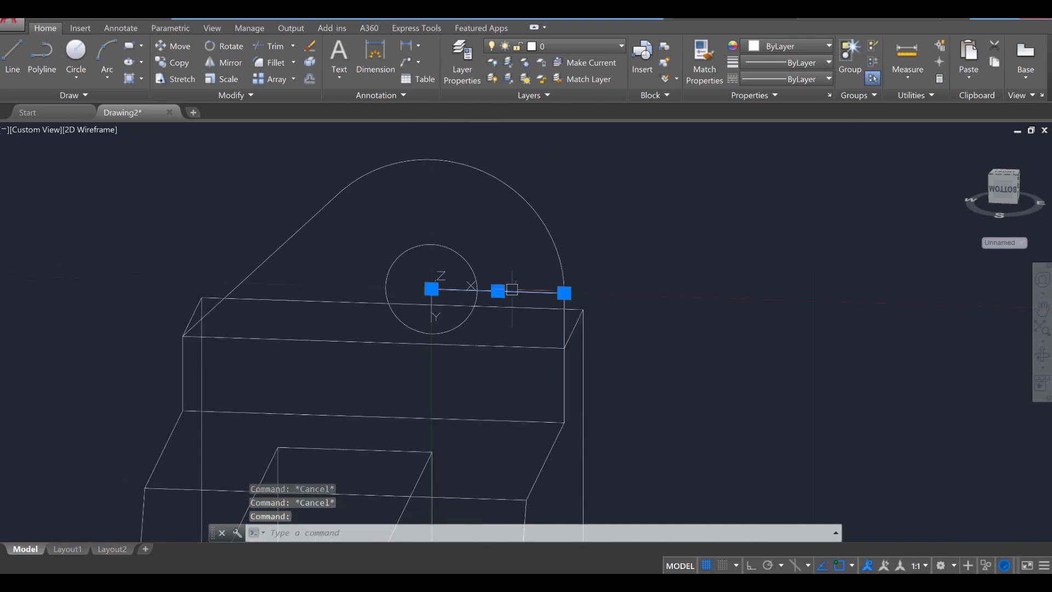
key(Delete)
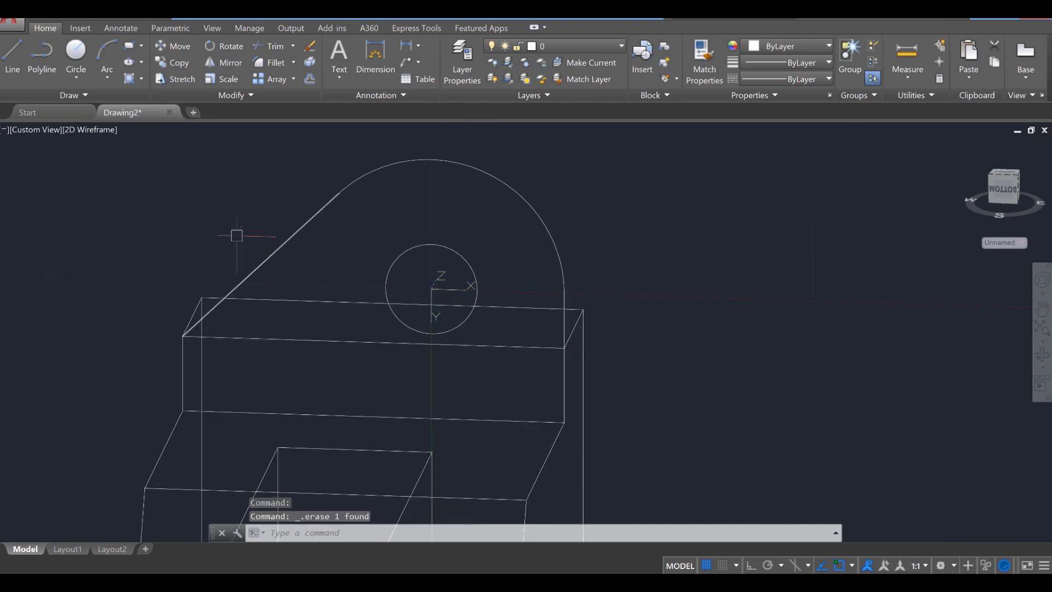
key(Escape)
key(Escape)
- Draw a line along the raised block's upper front edge, from the sloped line's lower end to the vertical line's lower end
text(l)
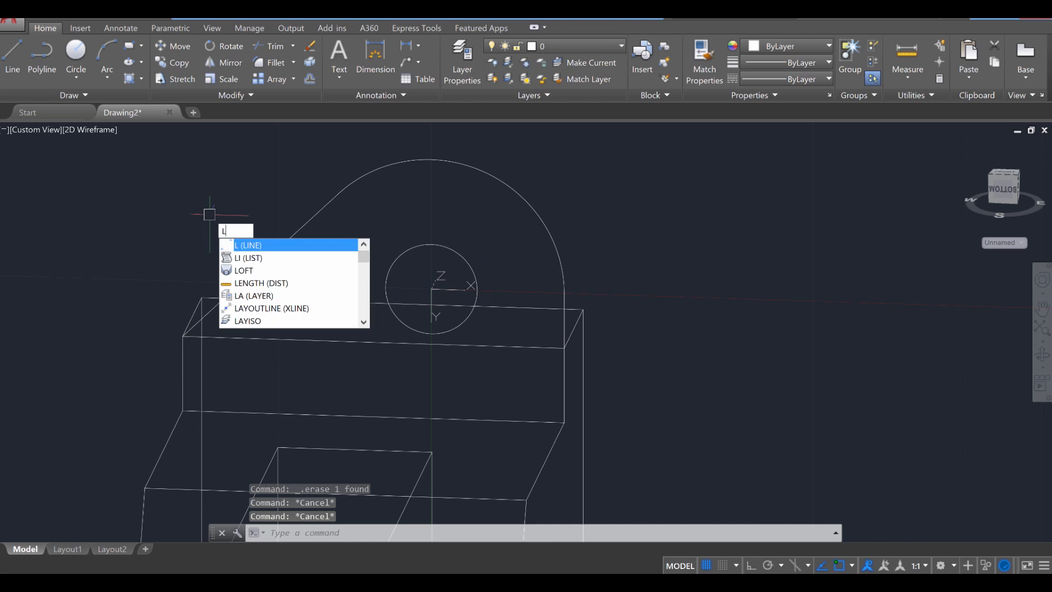
key(Return)
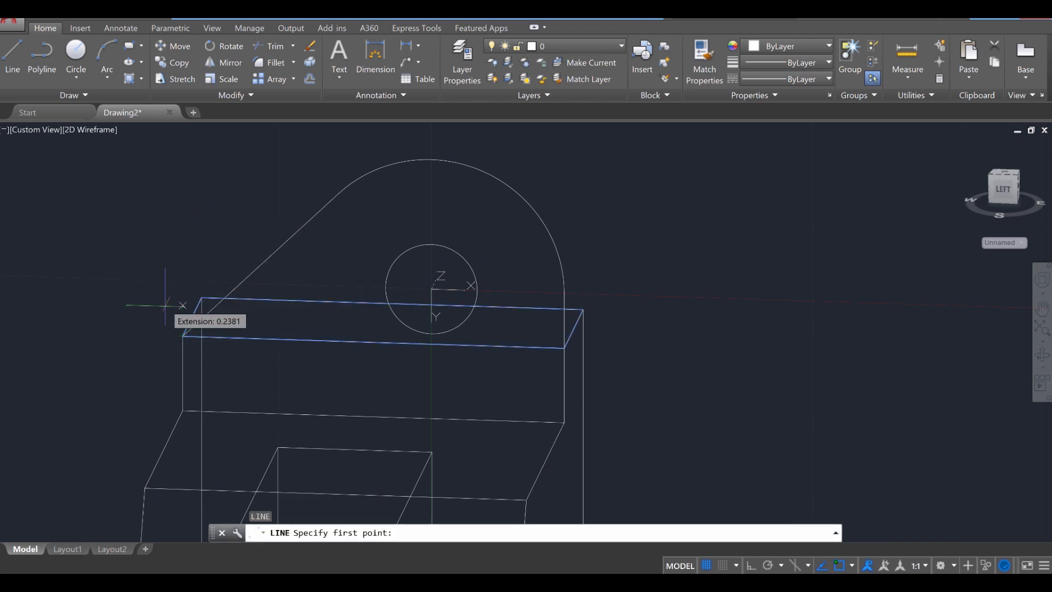
click(183, 335)
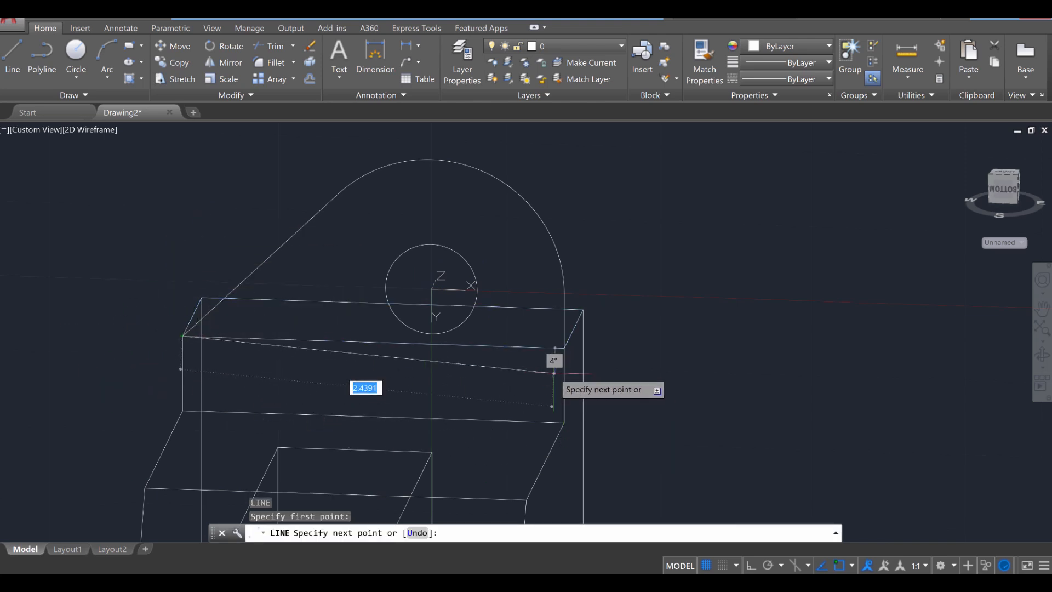
click(564, 365)
key(Escape)
key(Escape)
key(Escape)
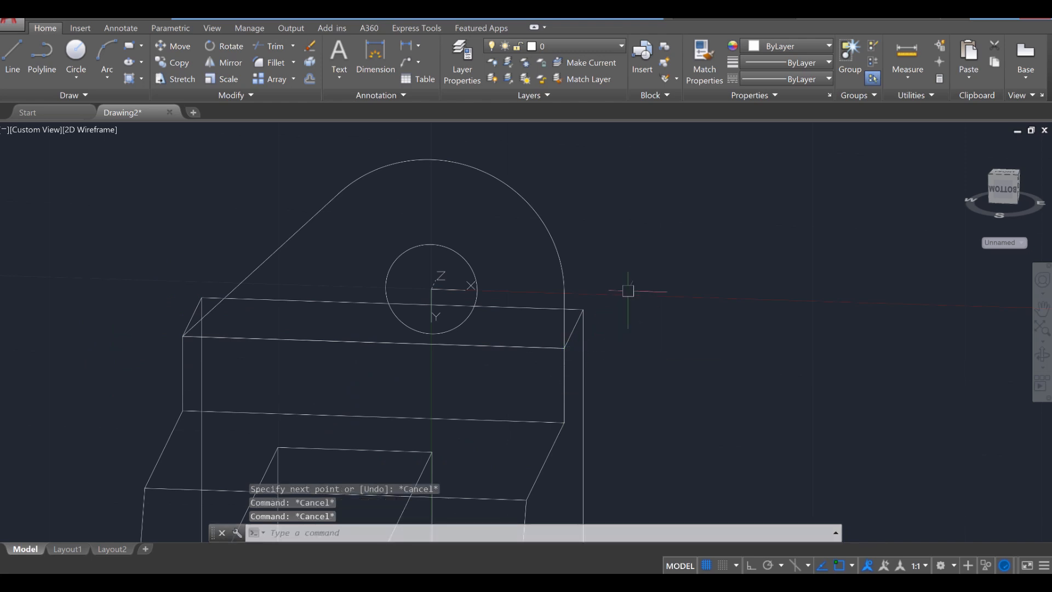
- Join the large arc, sloped line, base line and short vertical line into one closed lug profile
shift+middle_drag(430, 275, 589, 258)
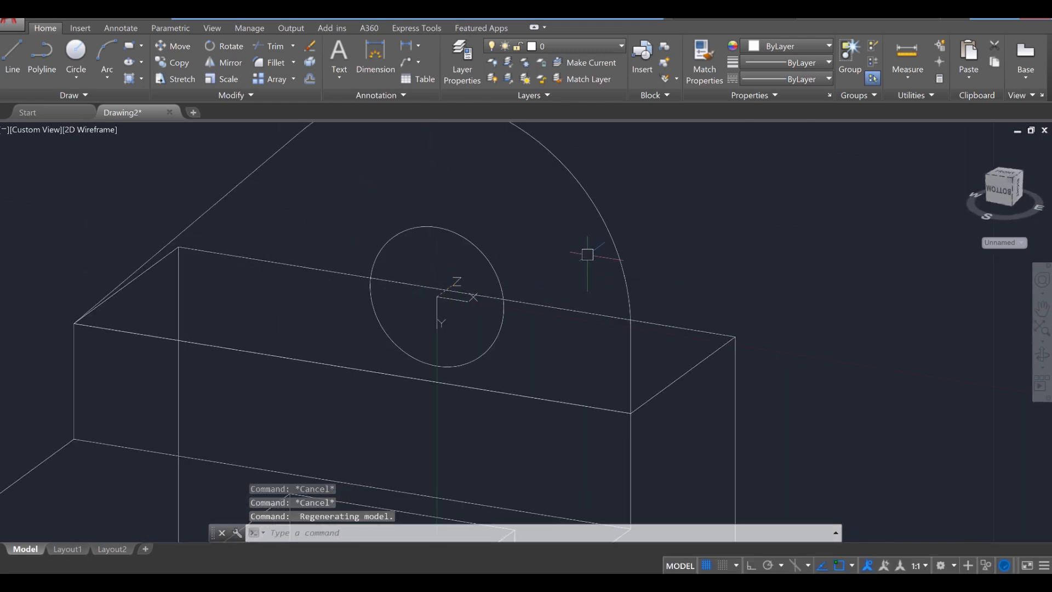
text(j)
key(Return)
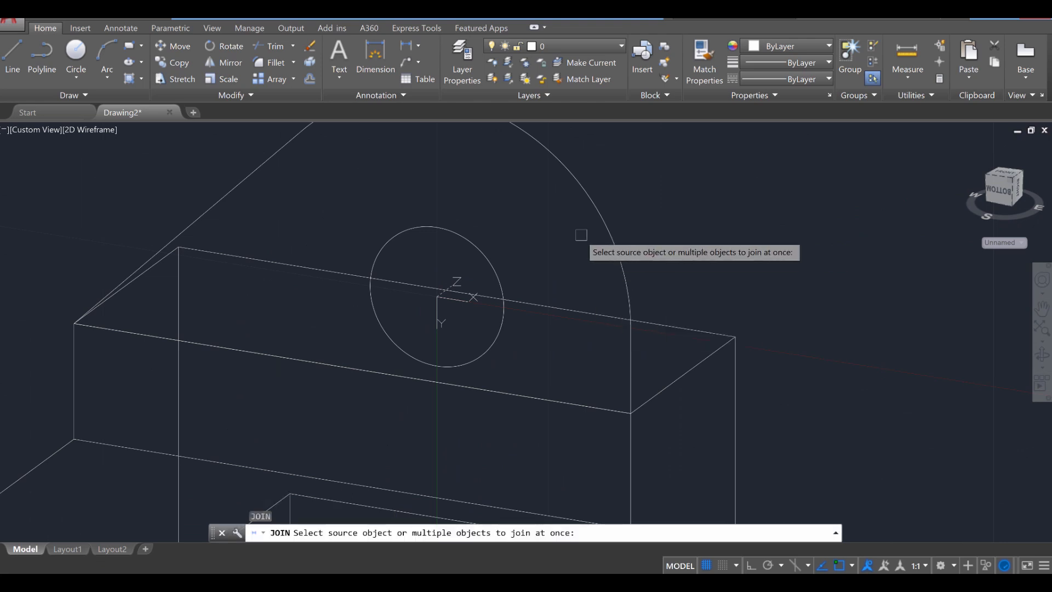
click(597, 210)
click(251, 170)
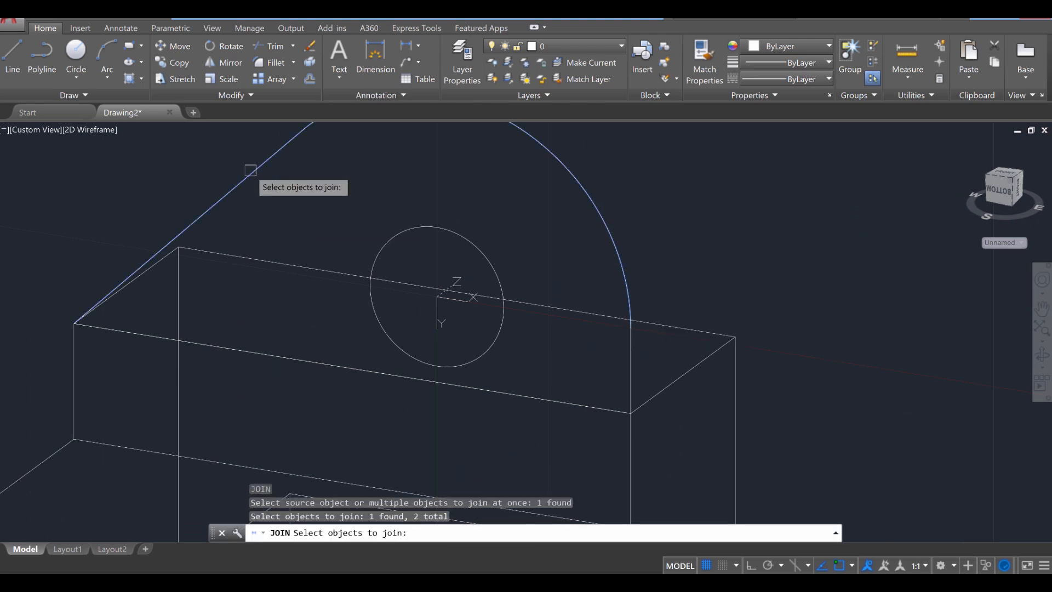
click(130, 332)
click(629, 386)
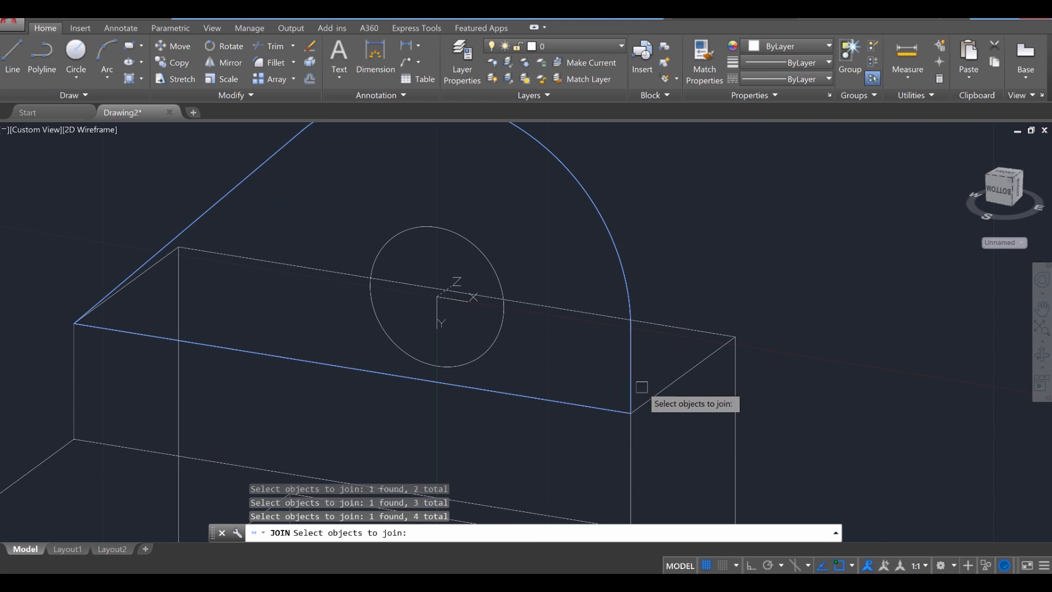
key(Return)
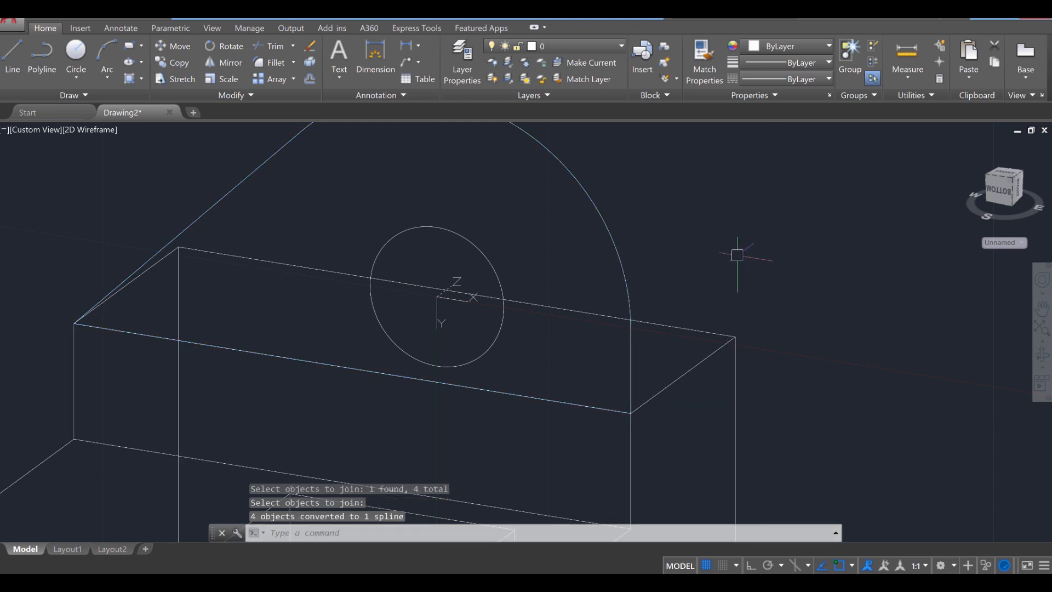
scroll(729, 264, down, 4)
key(Escape)
key(Escape)
- Extrude the closed lug profile backward to the raised block's upper rear corner
shift+middle_drag(761, 281, 696, 308)
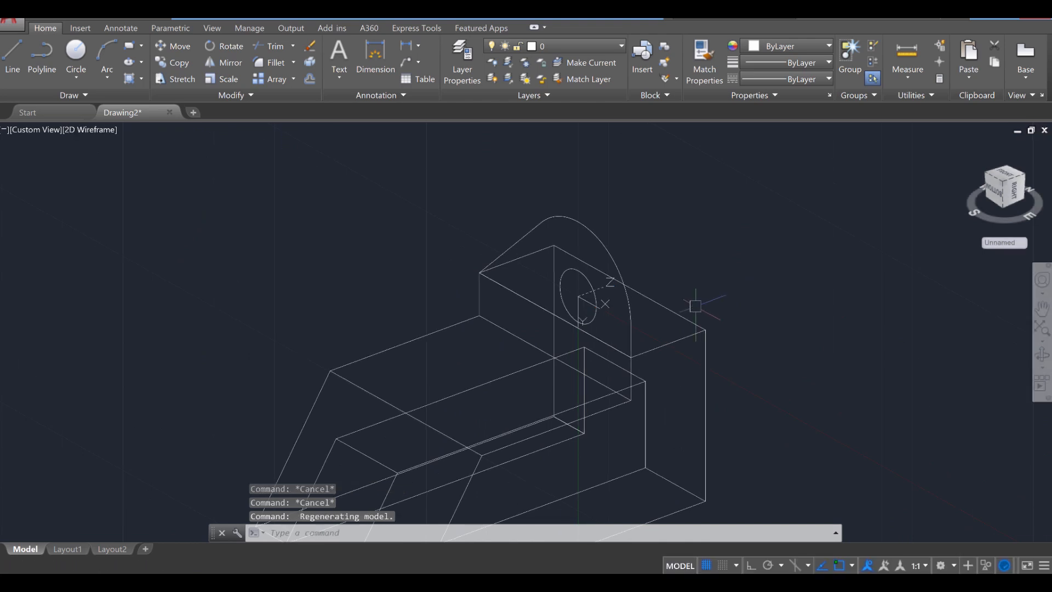
text(EXT)
key(Return)
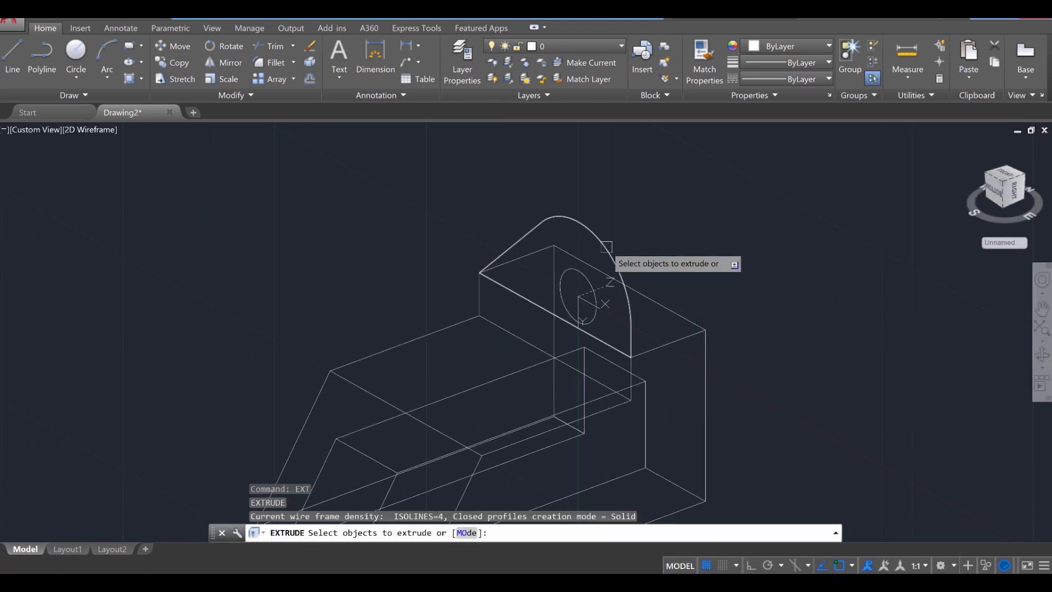
click(609, 254)
key(Return)
key(Escape)
key(Escape)
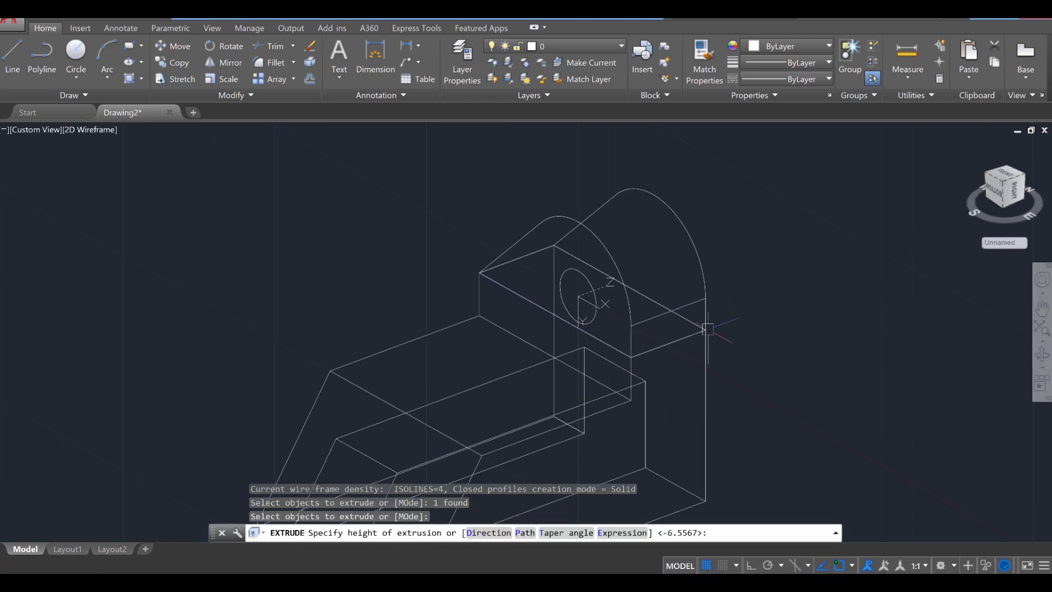
- Display the model in the Shaded visual style and orbit to view the lug from the front
shift+middle_drag(731, 343, 705, 294)
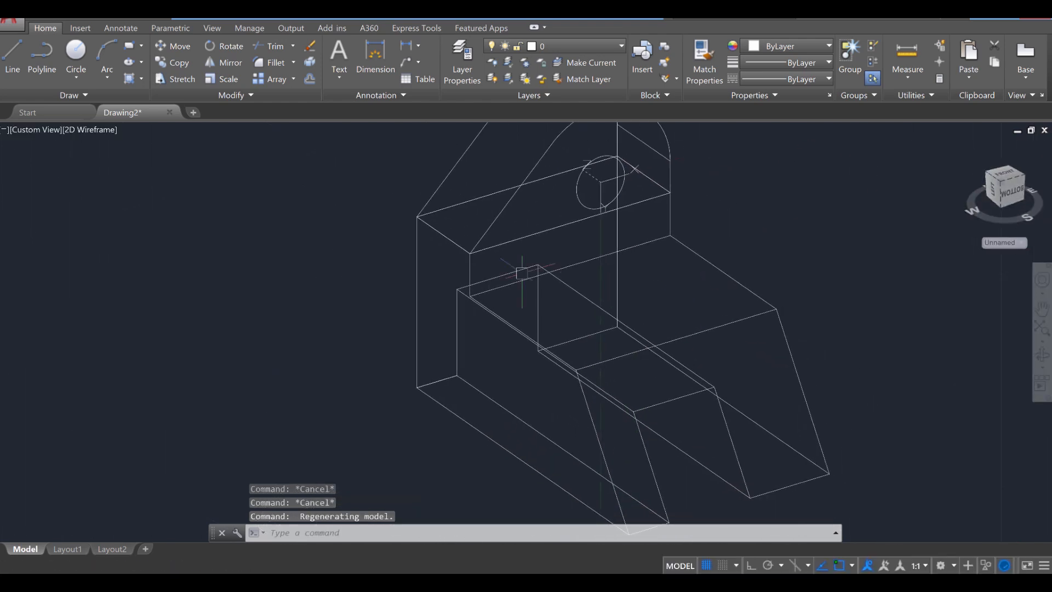
click(111, 136)
click(132, 206)
scroll(526, 333, up, 2)
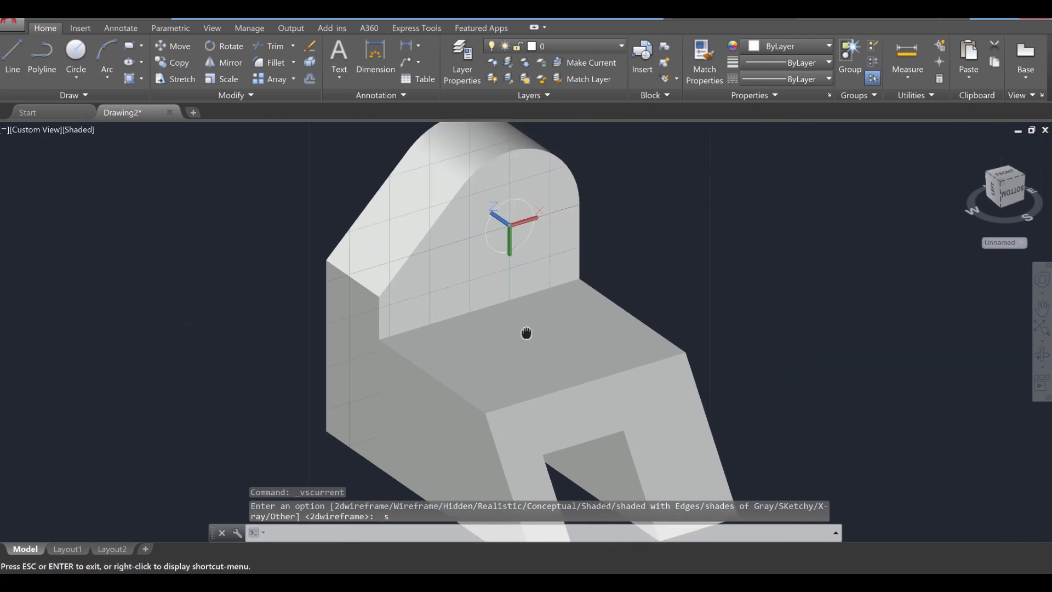
mouse_move(526, 332)
shift+middle_down()
mouse_move(399, 359)
mouse_move(492, 245)
shift+middle_up()
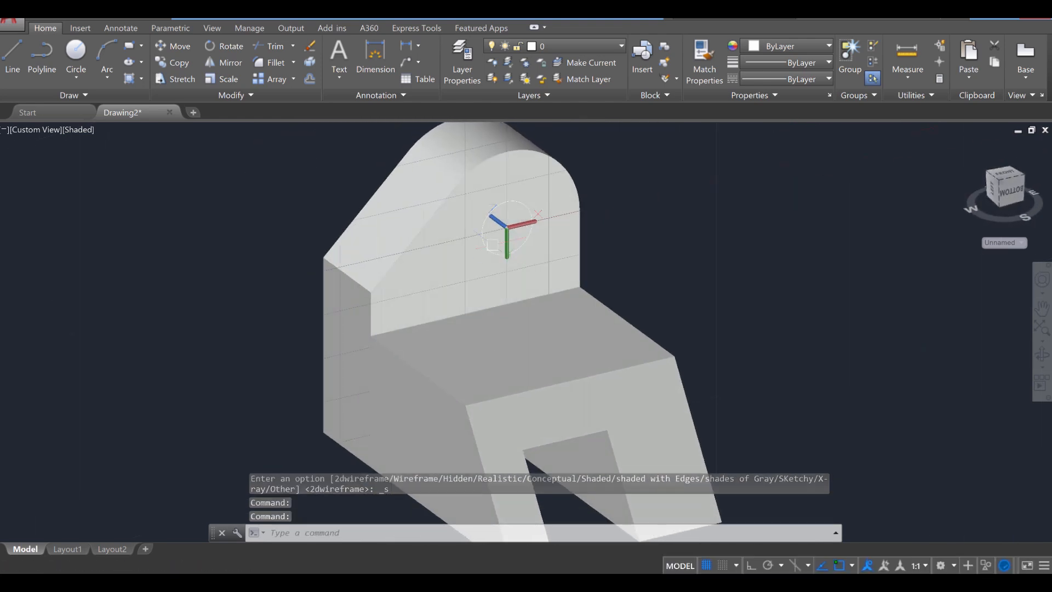
click(79, 130)
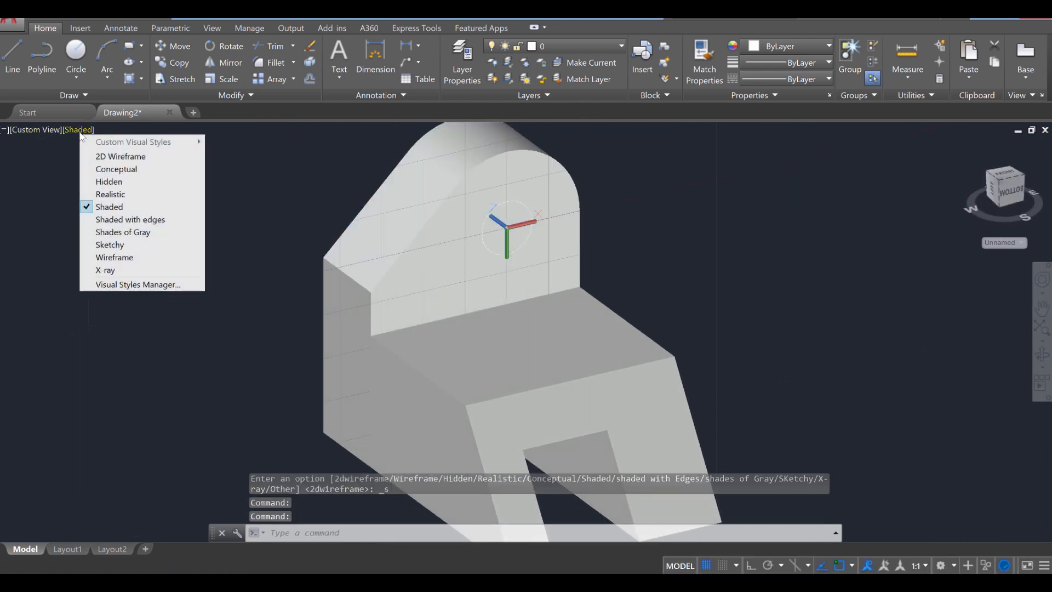
key(Escape)
key(Escape)
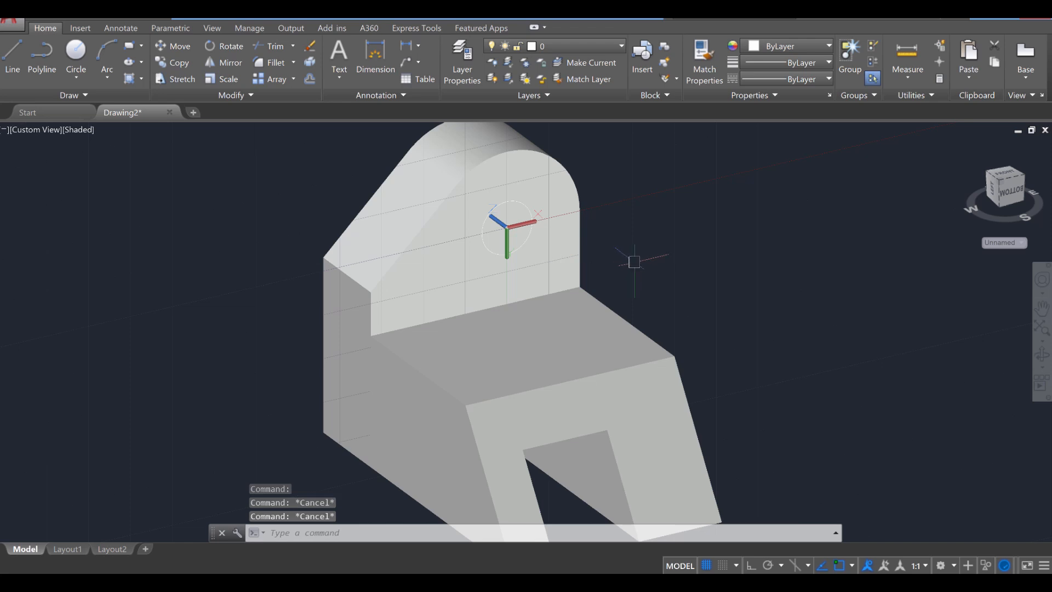
- Extrude the small circle backward through the lug so the cylinder extends past its rear face
key(Return)
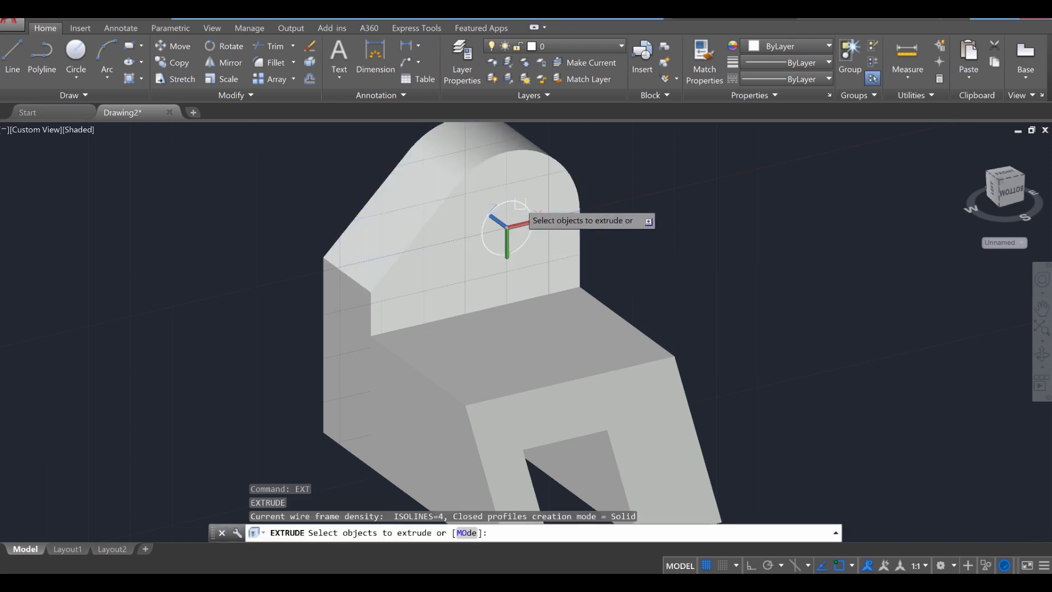
click(507, 227)
key(Return)
shift+middle_drag(506, 226, 427, 211)
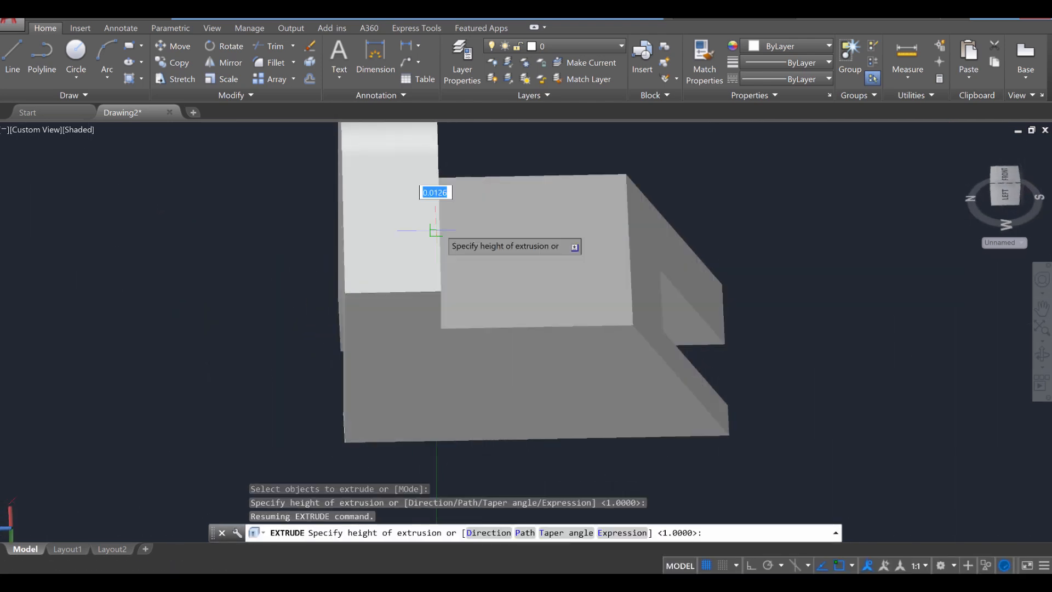
key(Return)
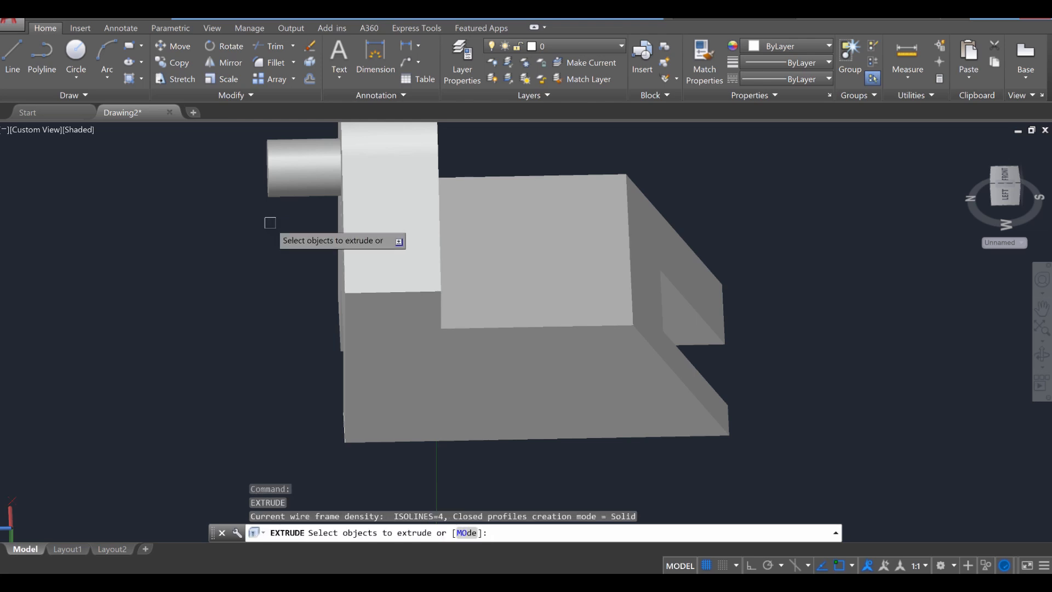
key(Escape)
key(Escape)
- Subtract the cylinder from the upright lug to cut its through hole
shift+middle_drag(584, 241, 444, 253)
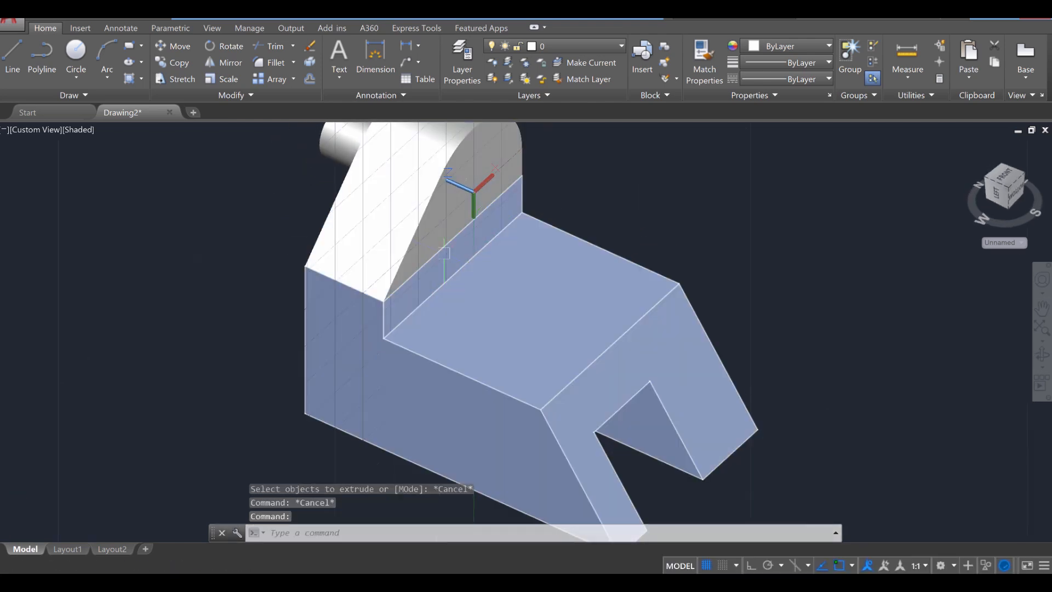
key(Return)
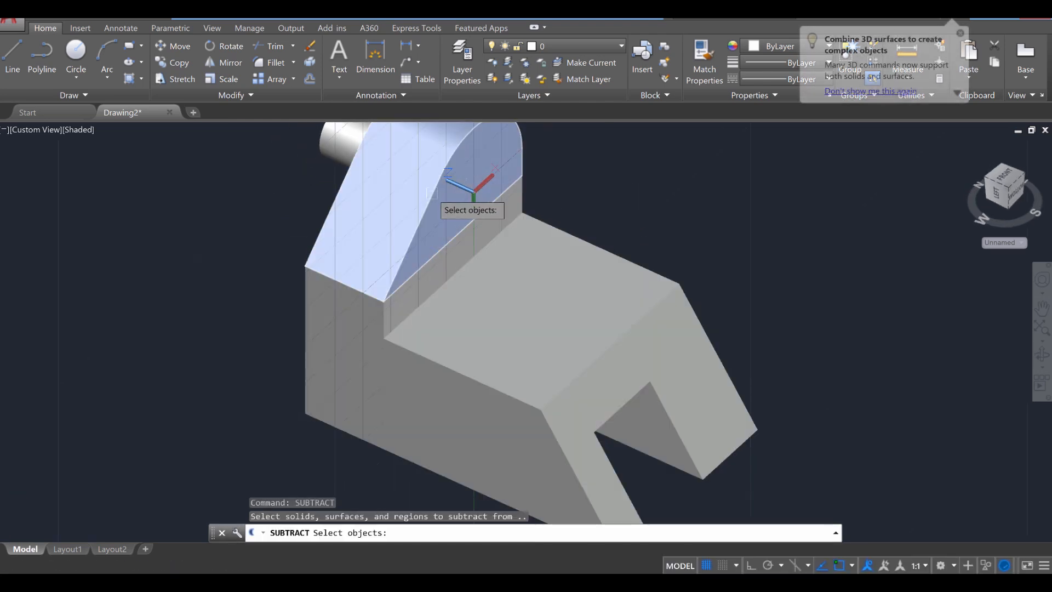
click(447, 204)
key(Return)
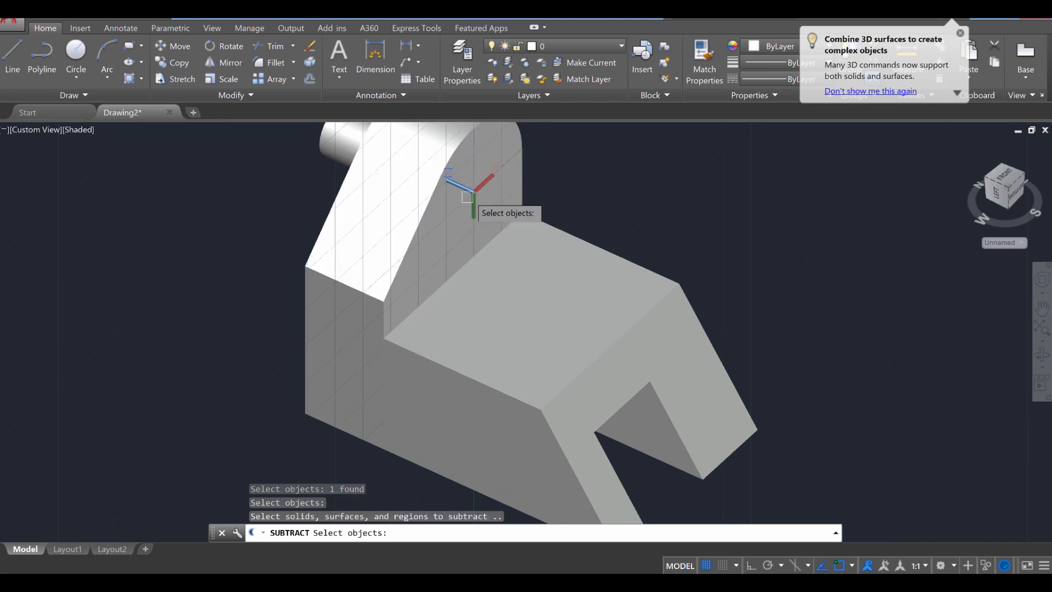
click(485, 193)
key(Return)
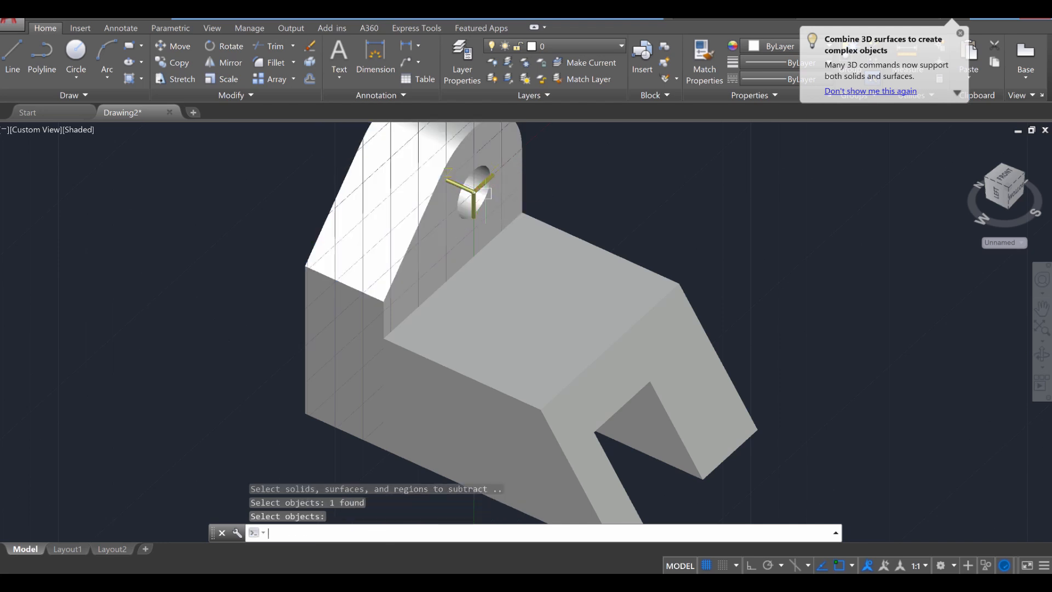
key(Escape)
key(Escape)
- Reset the user coordinate system from the hole's centre to World
mouse_move(573, 282)
shift+middle_down()
mouse_move(563, 303)
mouse_move(558, 295)
shift+middle_up()
mouse_move(522, 229)
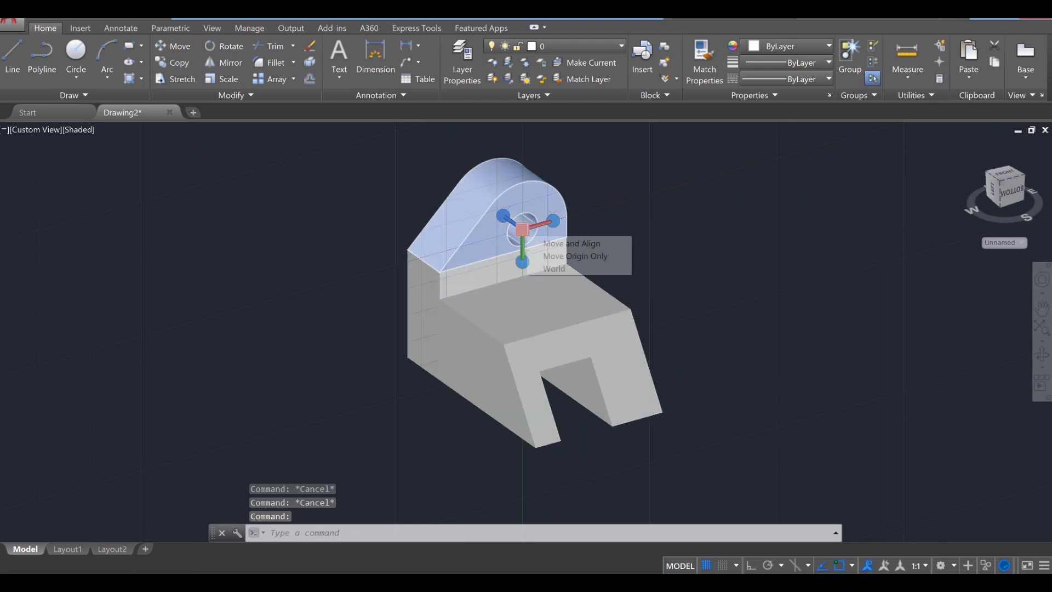
click(554, 268)
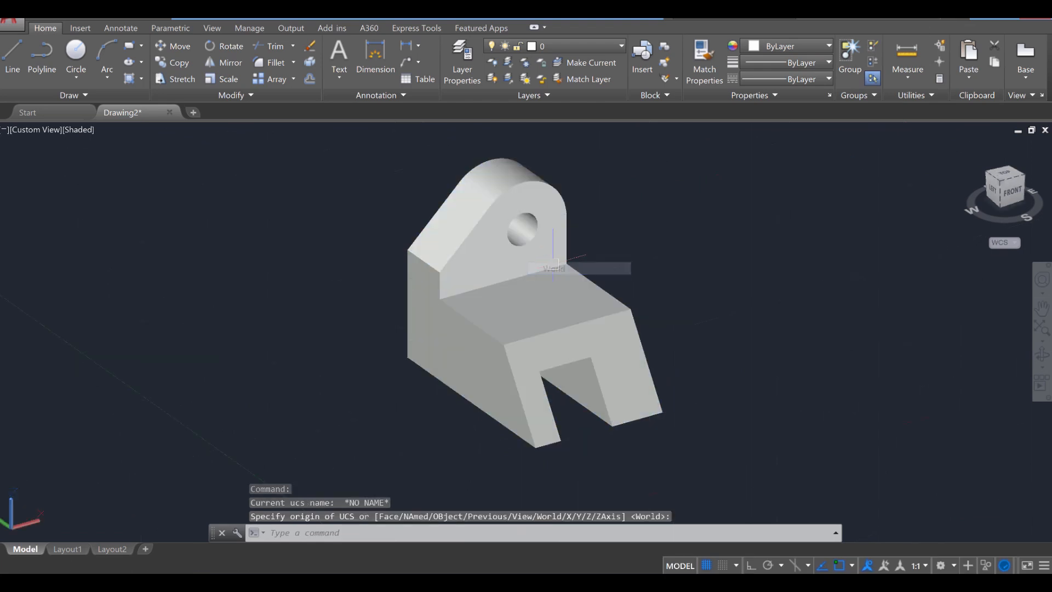
- Union all the bracket's solids, including the base and the upright lug, into a single body
shift+middle_drag(645, 321, 674, 325)
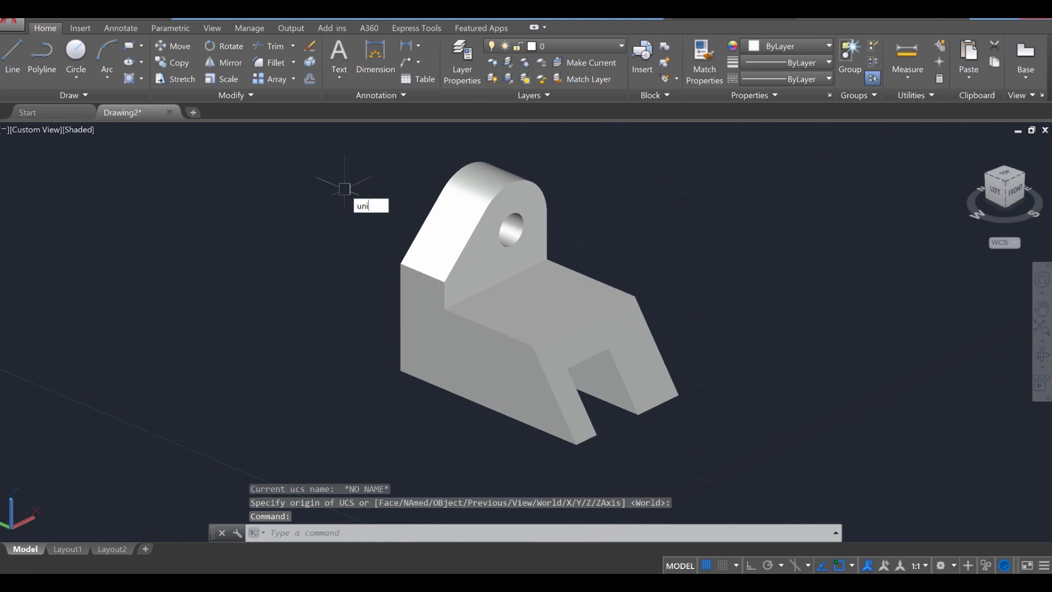
key(Return)
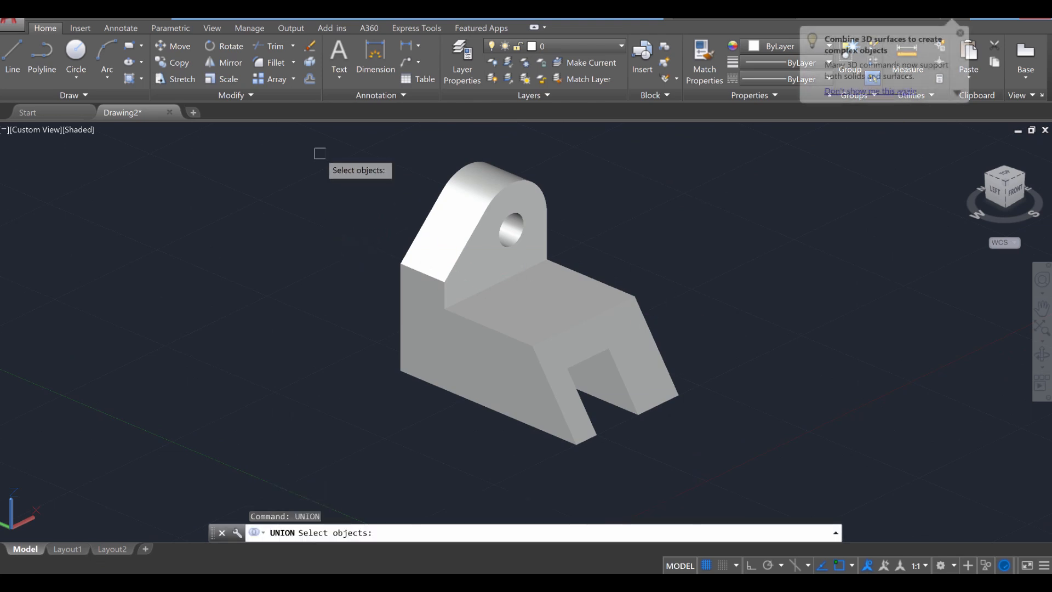
click(320, 155)
click(787, 474)
key(Return)
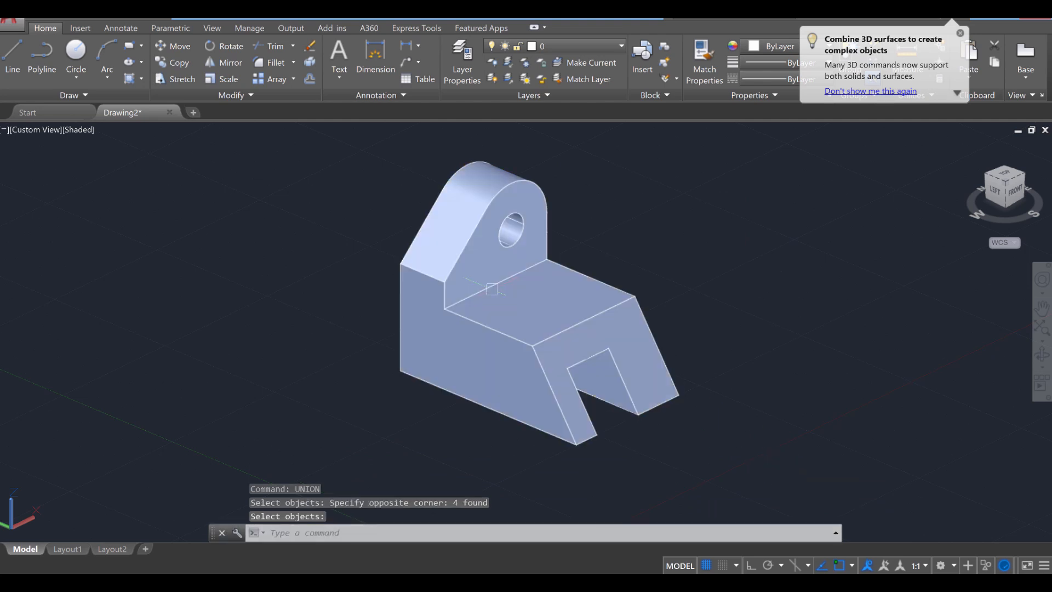
key(Escape)
key(Escape)
shift+middle_drag(699, 328, 741, 417)
scroll(709, 367, up, 5)
scroll(724, 396, down, 3)
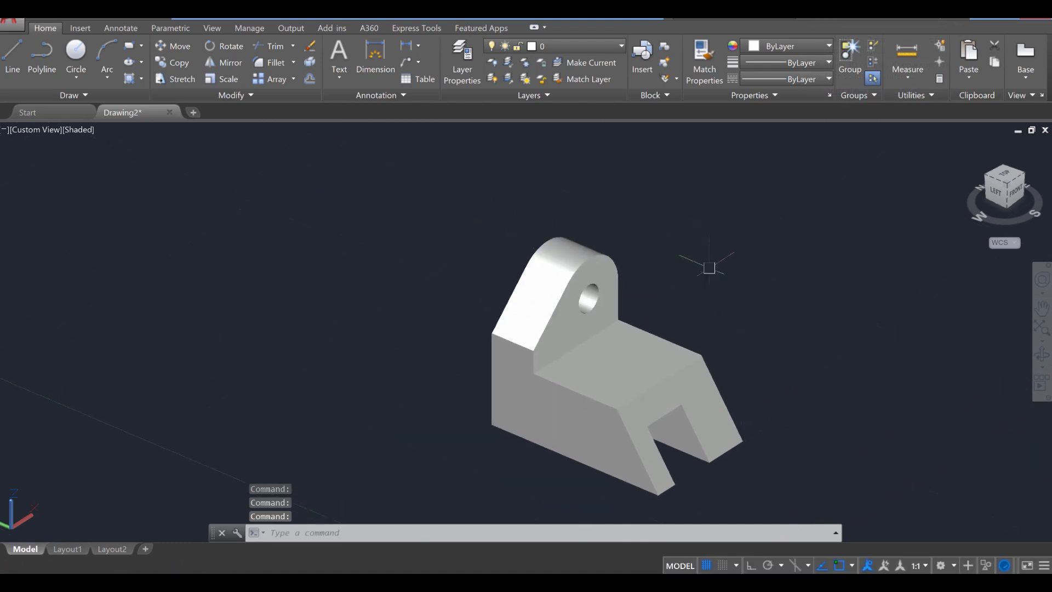
middle_drag(722, 323, 685, 297)
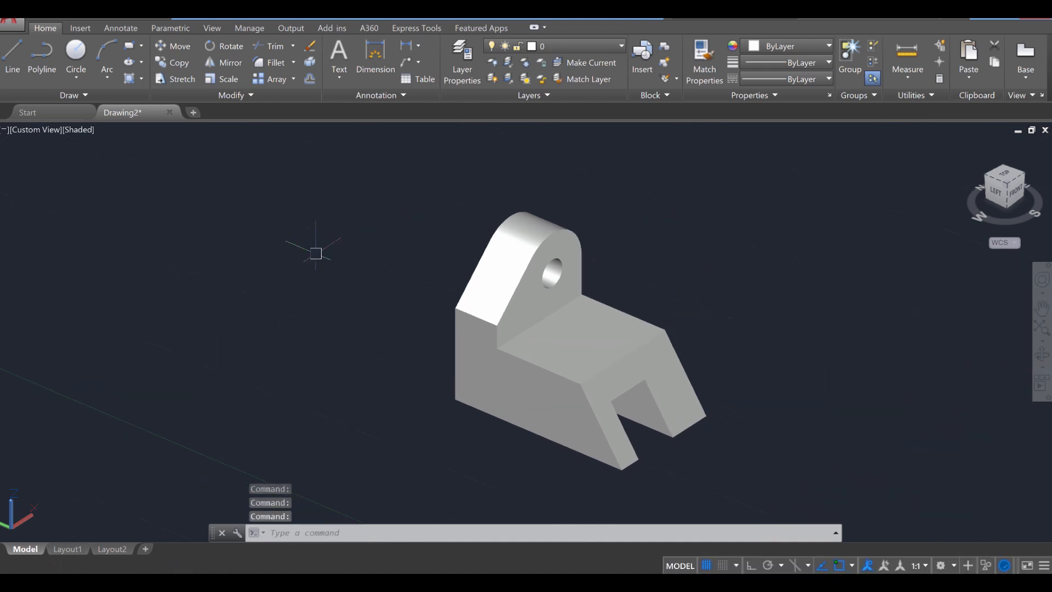
scroll(542, 320, down, 2)
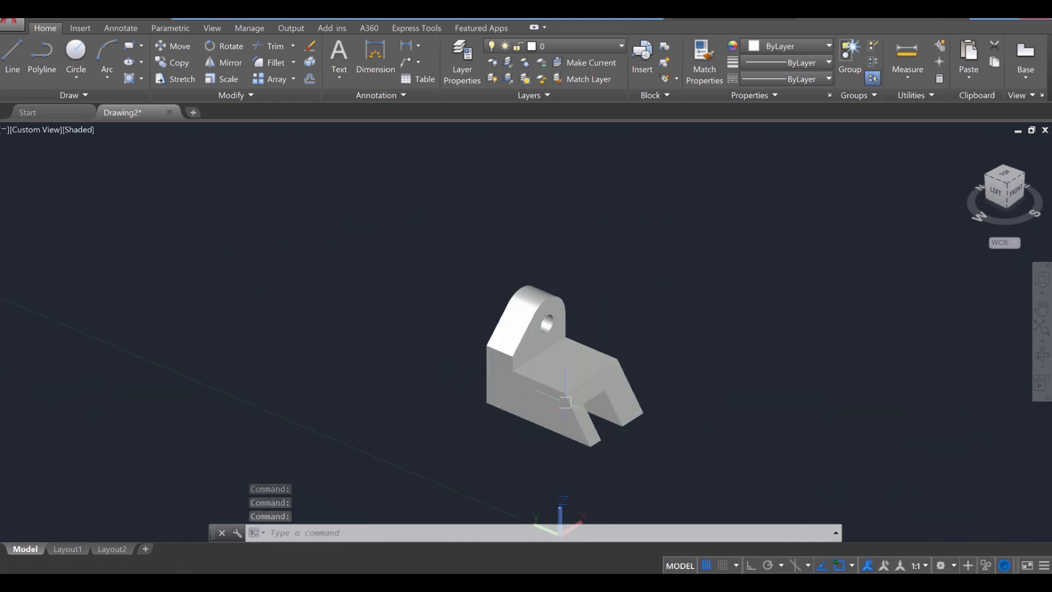